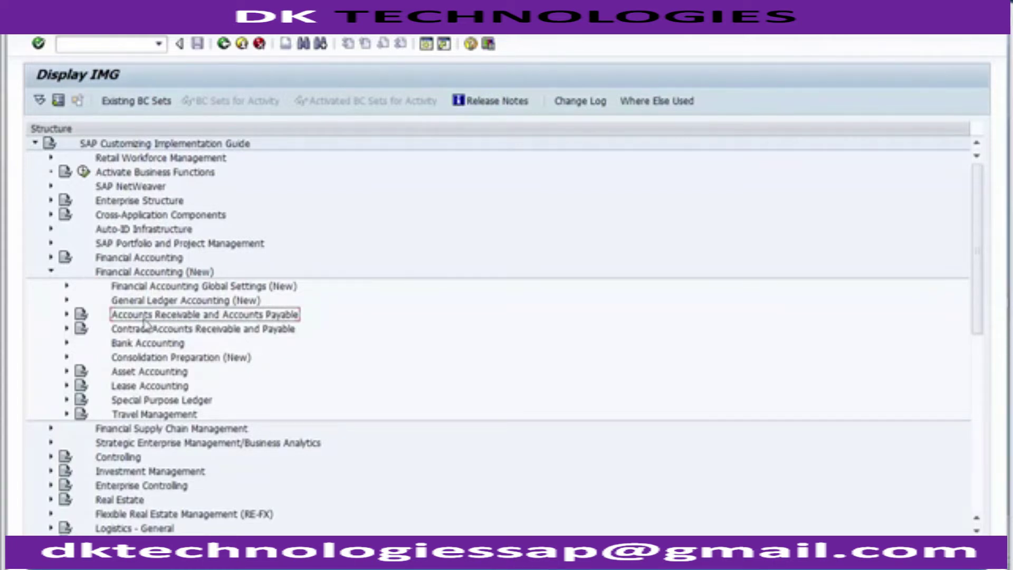
Step: Expand Accounts Receivable and Accounts Payable, its Vendor Accounts node and the Master Data node under Financial Accounting (New)
{"action": "left_click", "coordinate": [67, 314]}
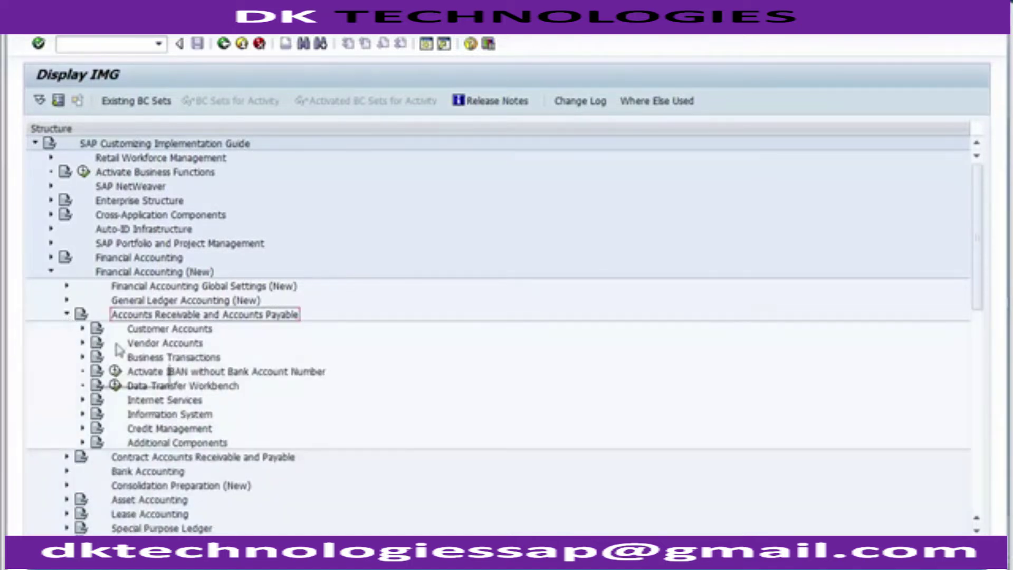
{"action": "left_click", "coordinate": [138, 347]}
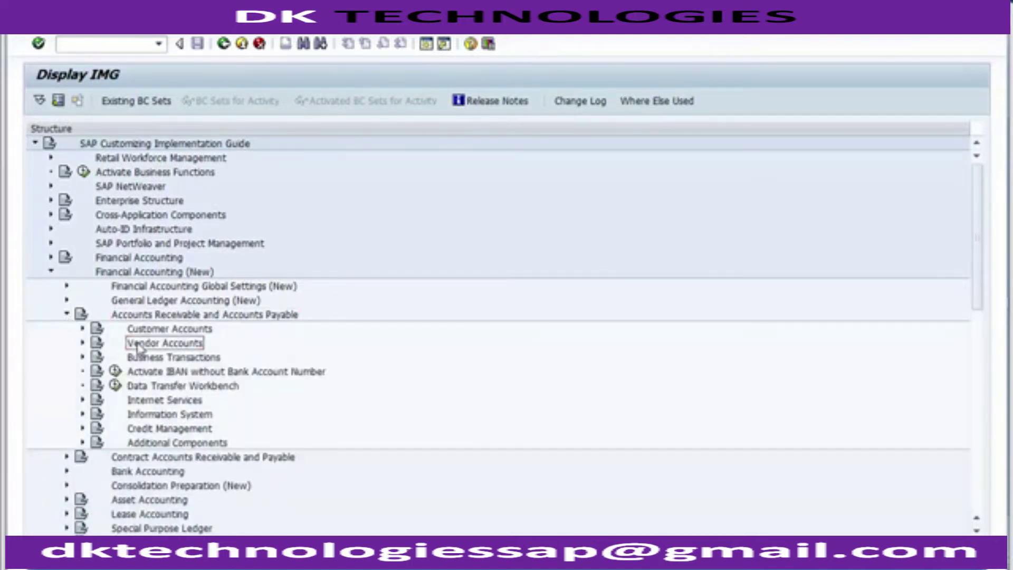
{"action": "left_click", "coordinate": [83, 343]}
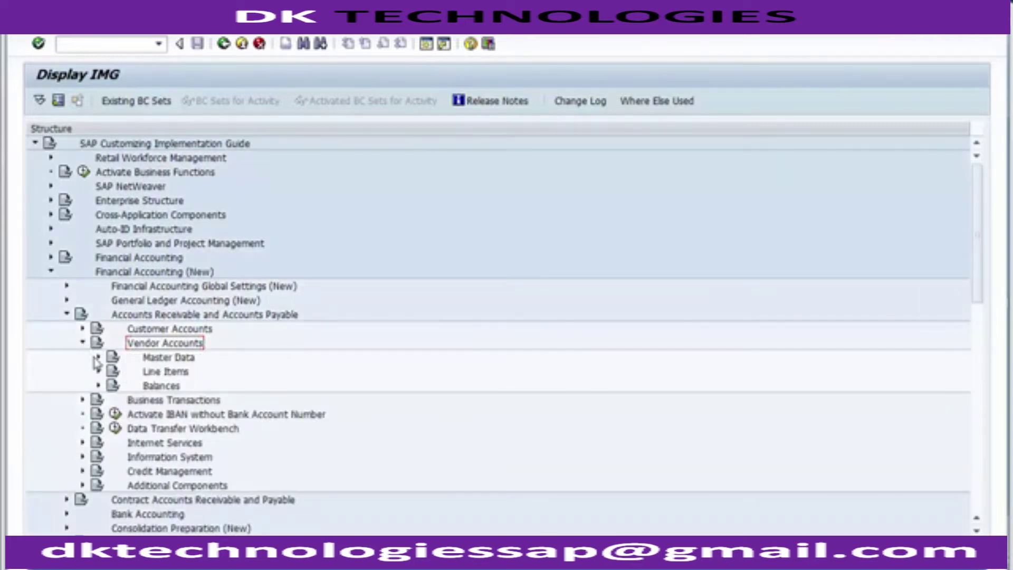
{"action": "left_click", "coordinate": [98, 358]}
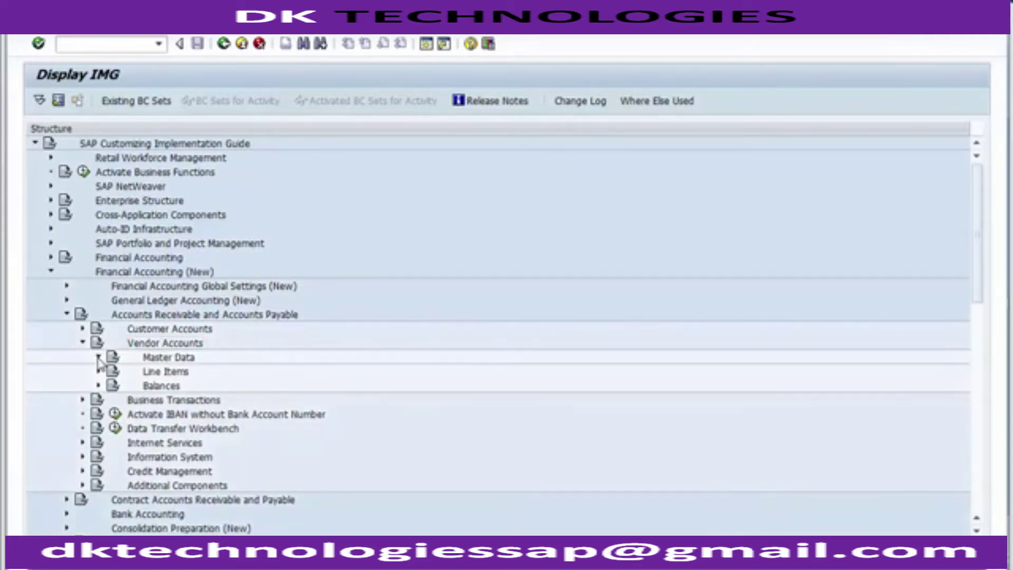
Step: Check the menu path in the PowerPoint slide and select Preparations for Creating Vendor Master Data back in the SAP IMG
{"action": "key", "text": "alt+Tab"}
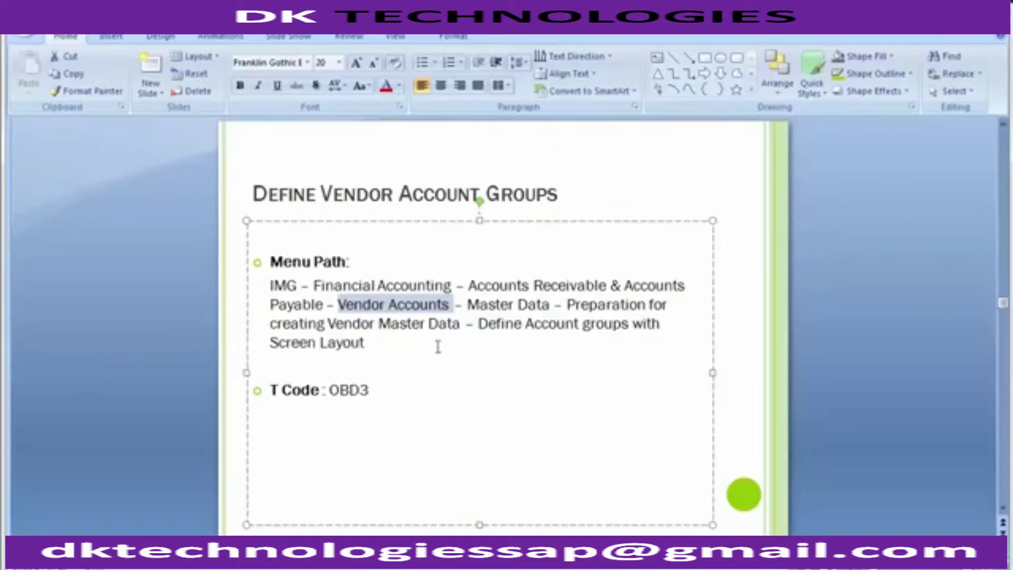
{"action": "left_click", "coordinate": [511, 304]}
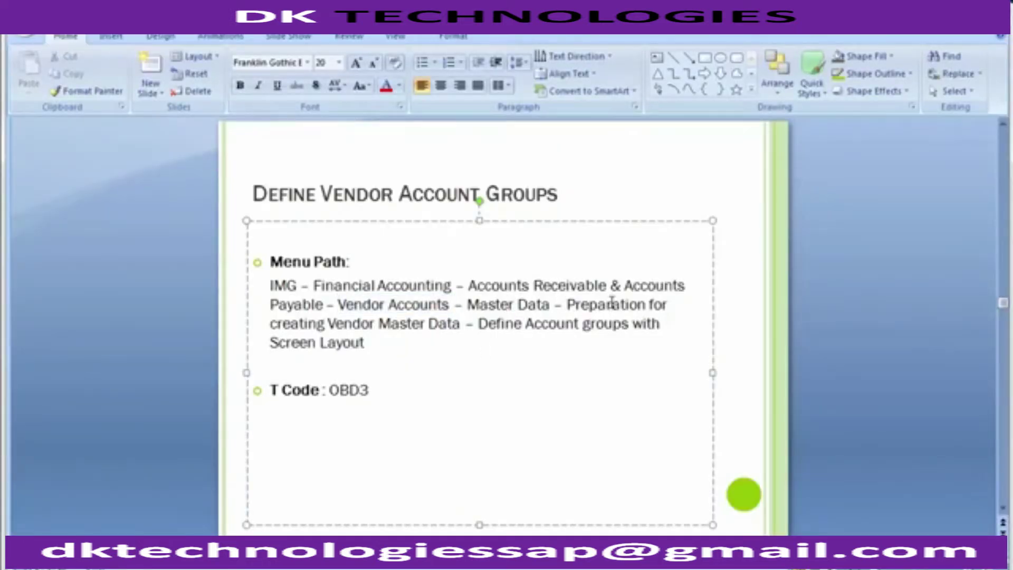
{"action": "key", "text": "alt+Tab"}
{"action": "left_click", "coordinate": [282, 373]}
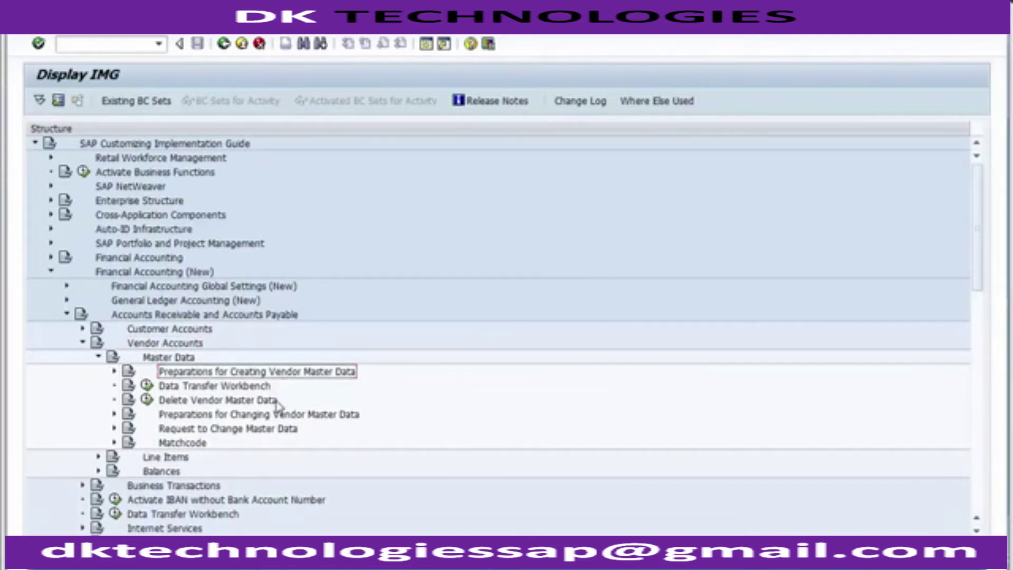
Step: Review the rest of the menu path in the PowerPoint slide and expand Preparations for Creating Vendor Master Data in SAP
{"action": "key", "text": "alt+Tab"}
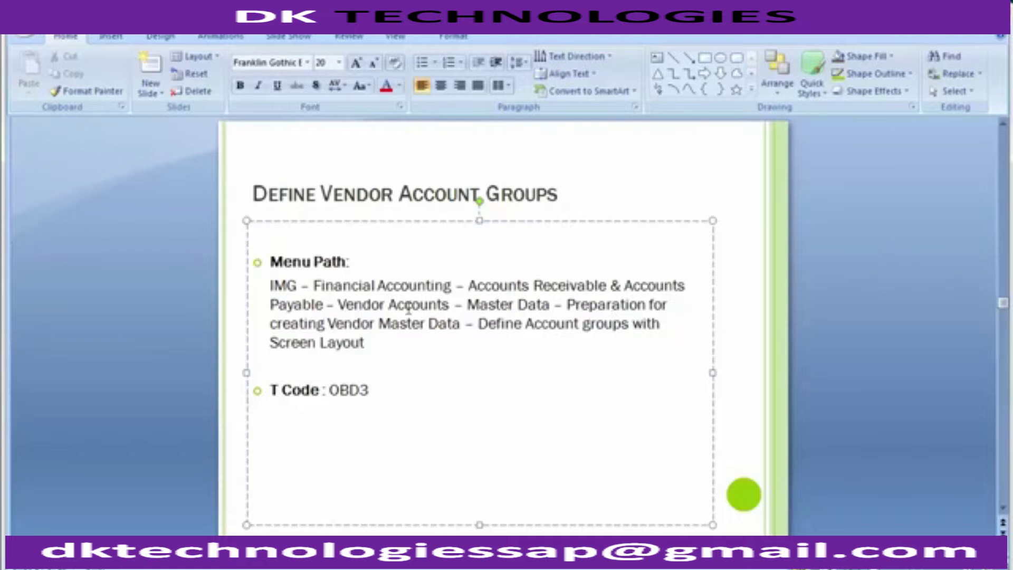
{"action": "left_click_drag", "start_coordinate": [366, 323], "coordinate": [432, 323]}
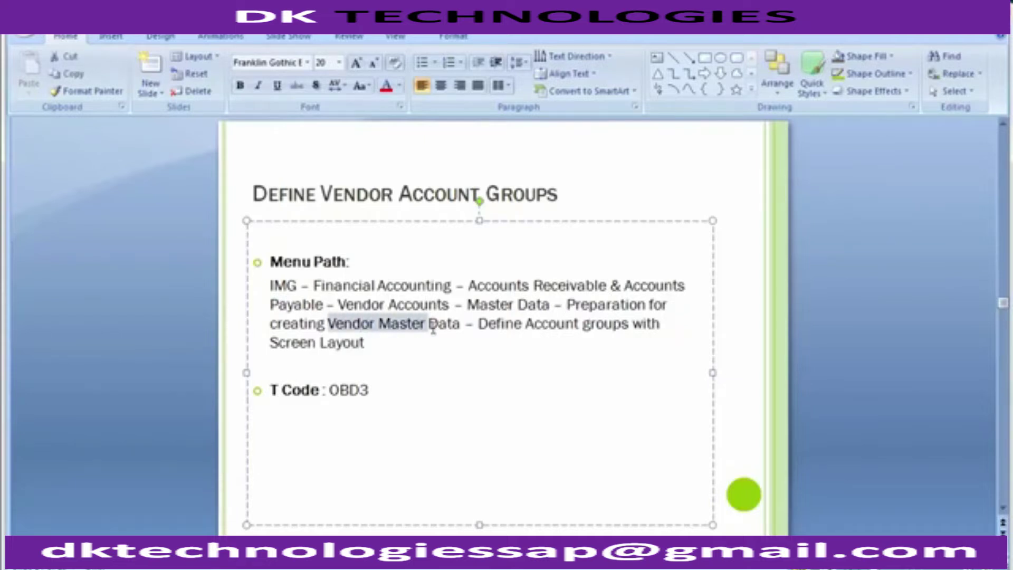
{"action": "left_click", "coordinate": [486, 324]}
{"action": "key", "text": "ctrl+shift+End"}
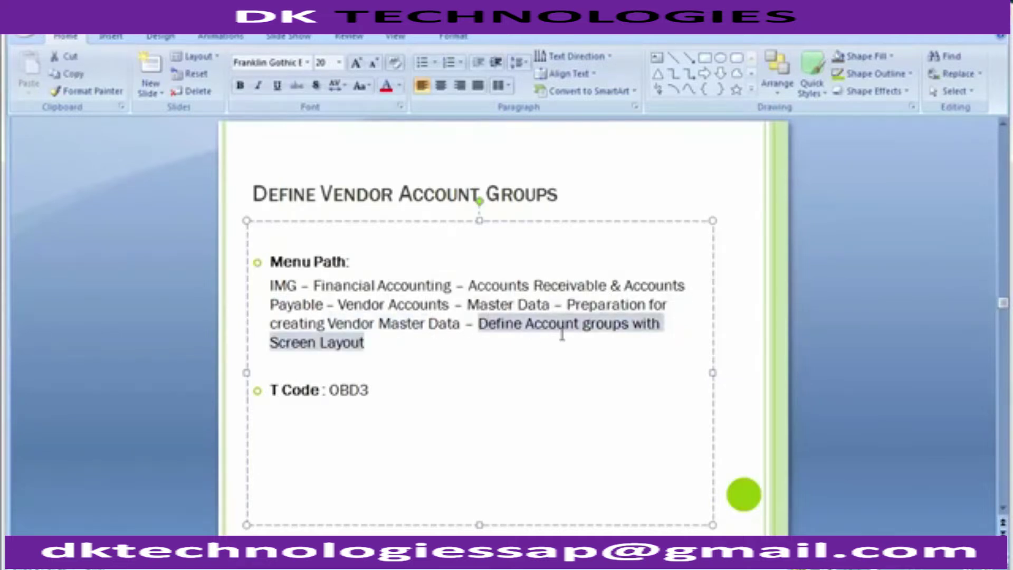
{"action": "key", "text": "alt+Tab"}
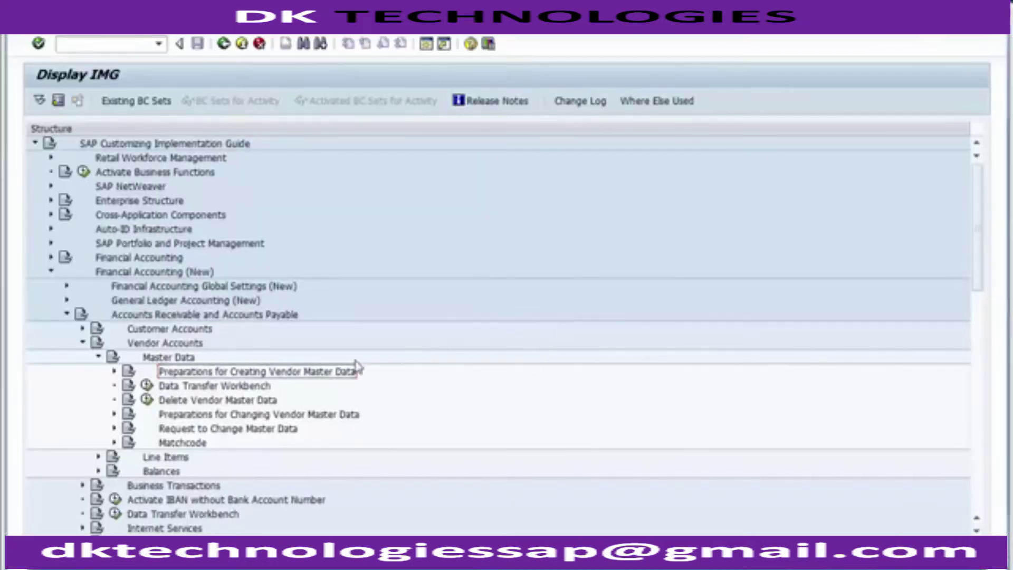
{"action": "left_click", "coordinate": [114, 371]}
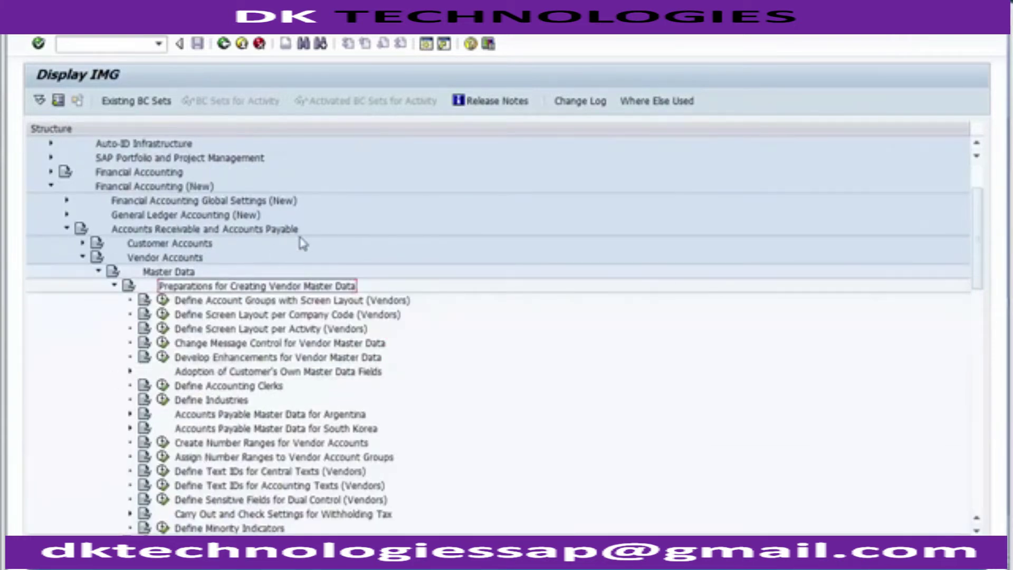
Step: Open the Define Account Groups with Screen Layout (Vendors) activity
{"action": "left_click", "coordinate": [217, 305]}
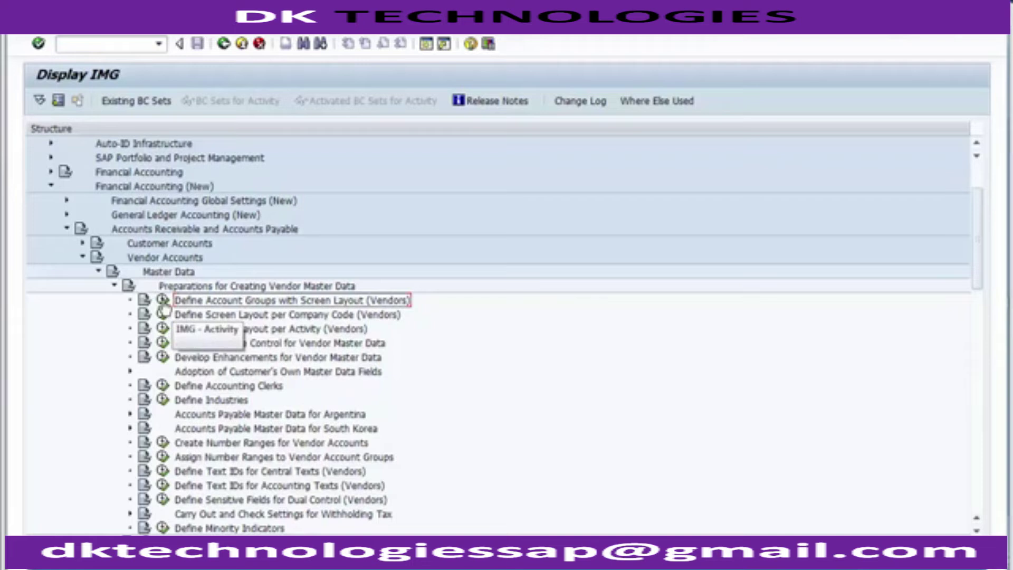
{"action": "left_click", "coordinate": [163, 301]}
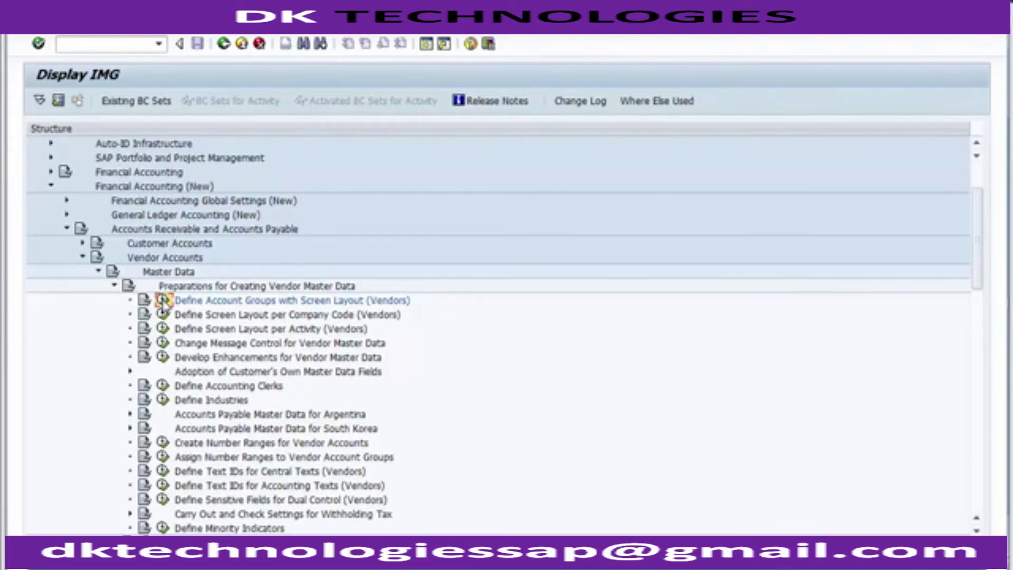
{"action": "left_click", "coordinate": [163, 300]}
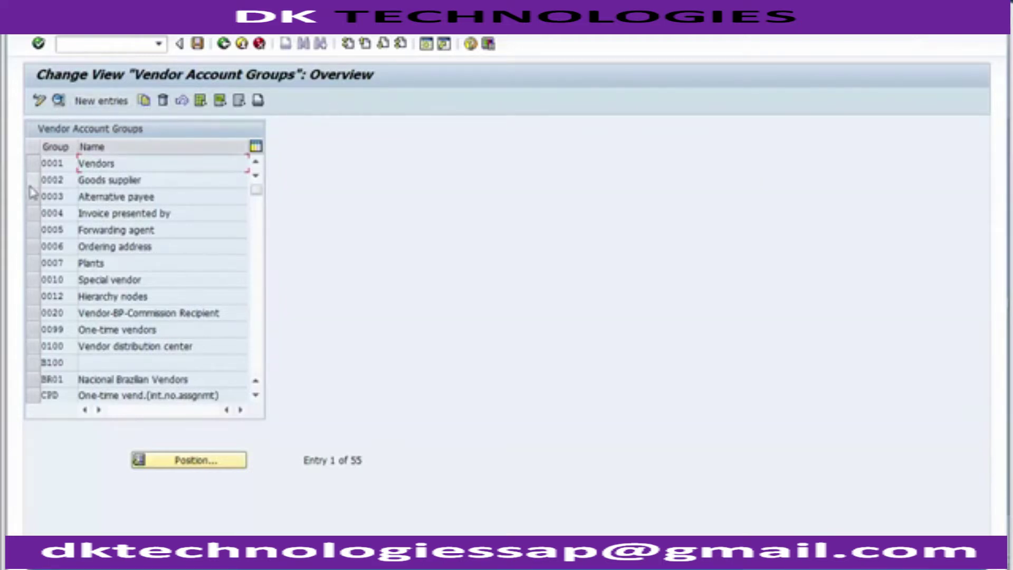
Step: Examine the first existing vendor account groups and view the details of account group 0007 Plants
{"action": "left_click", "coordinate": [31, 249]}
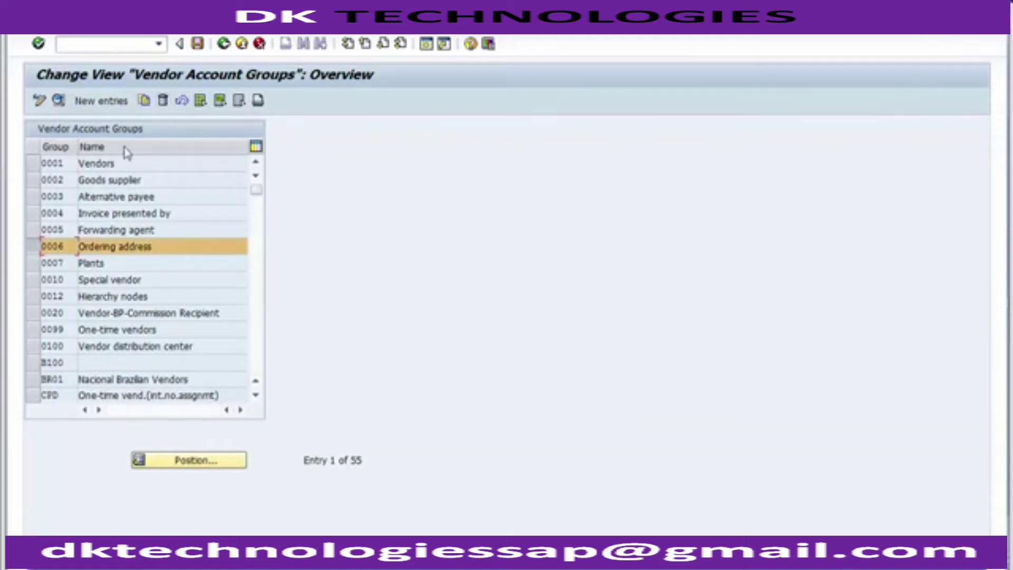
{"action": "left_click", "coordinate": [31, 246]}
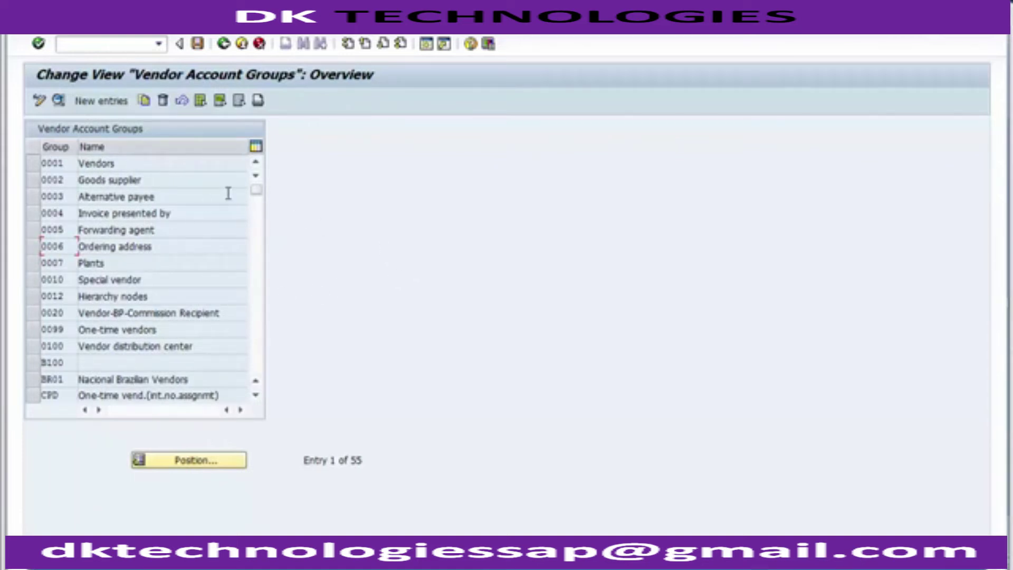
{"action": "left_click", "coordinate": [160, 181]}
{"action": "double_click", "coordinate": [162, 263]}
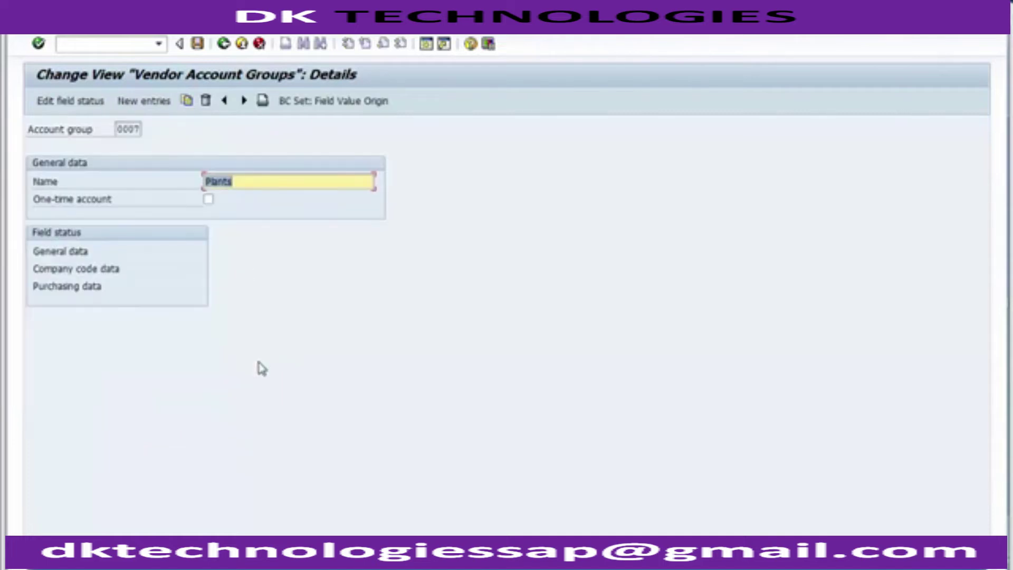
{"action": "left_click", "coordinate": [222, 46]}
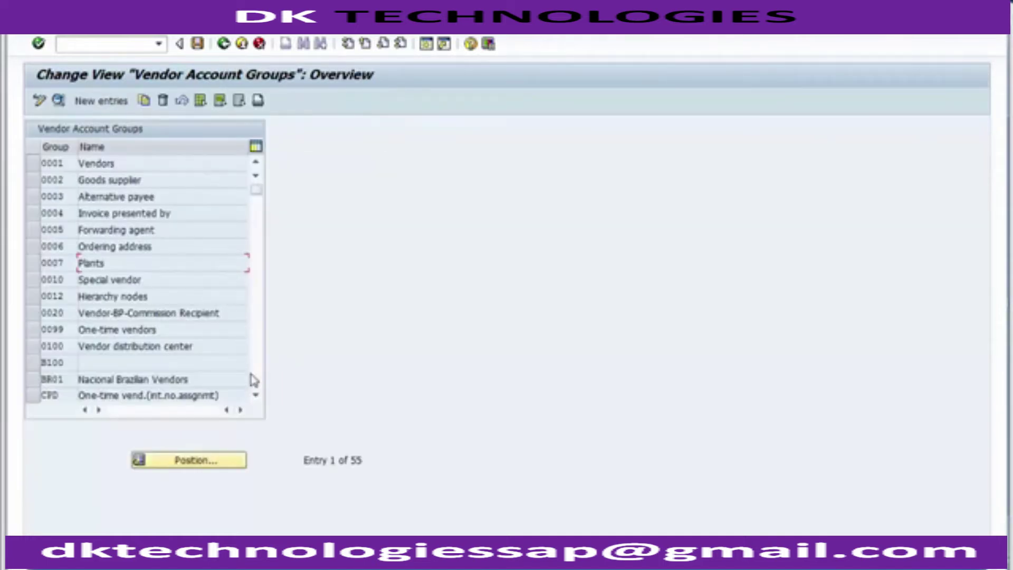
Step: Look through the remaining vendor account groups to the end of the list and return to the IMG structure
{"action": "left_click", "coordinate": [256, 374]}
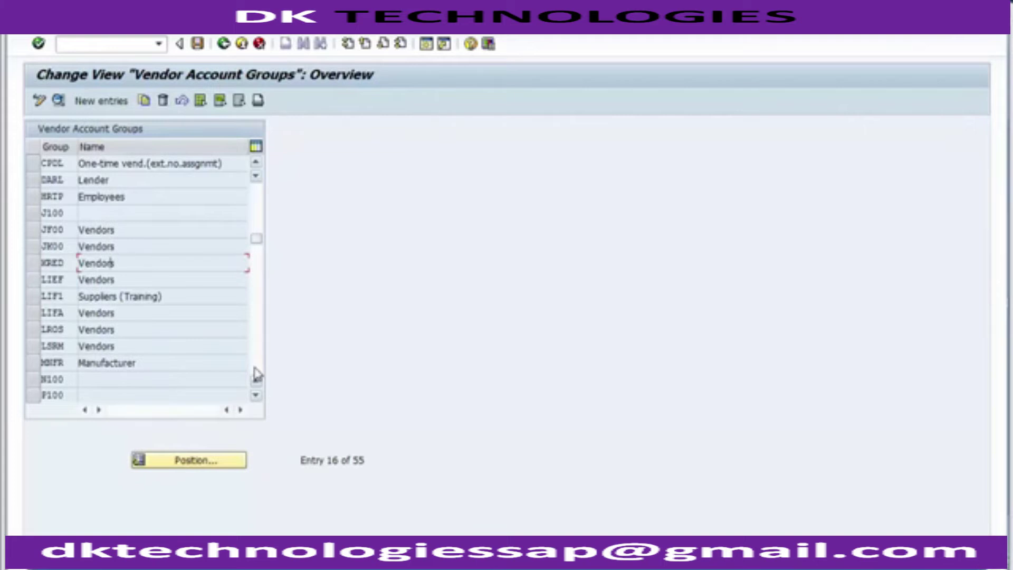
{"action": "left_click", "coordinate": [256, 374]}
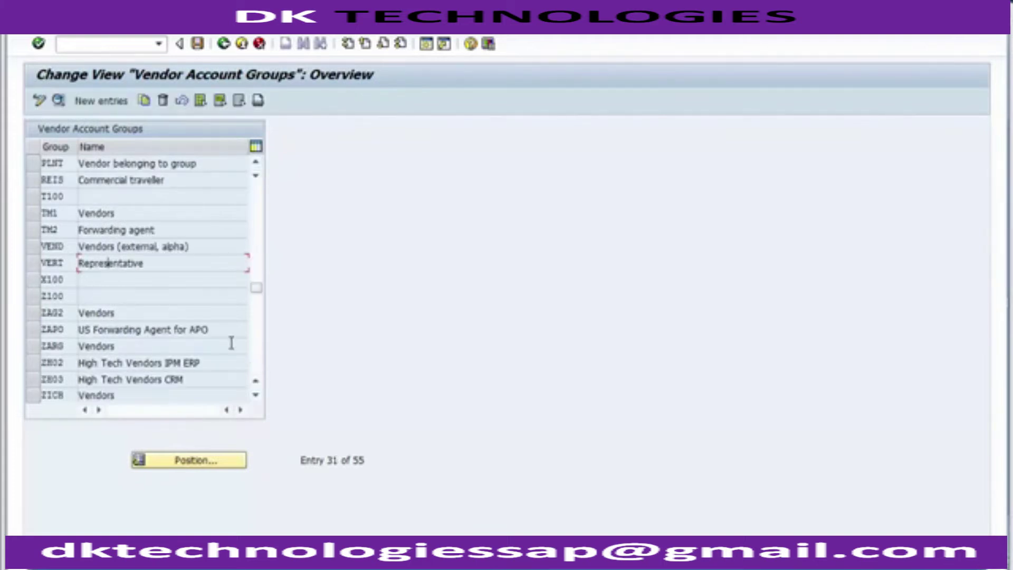
{"action": "left_click", "coordinate": [258, 368]}
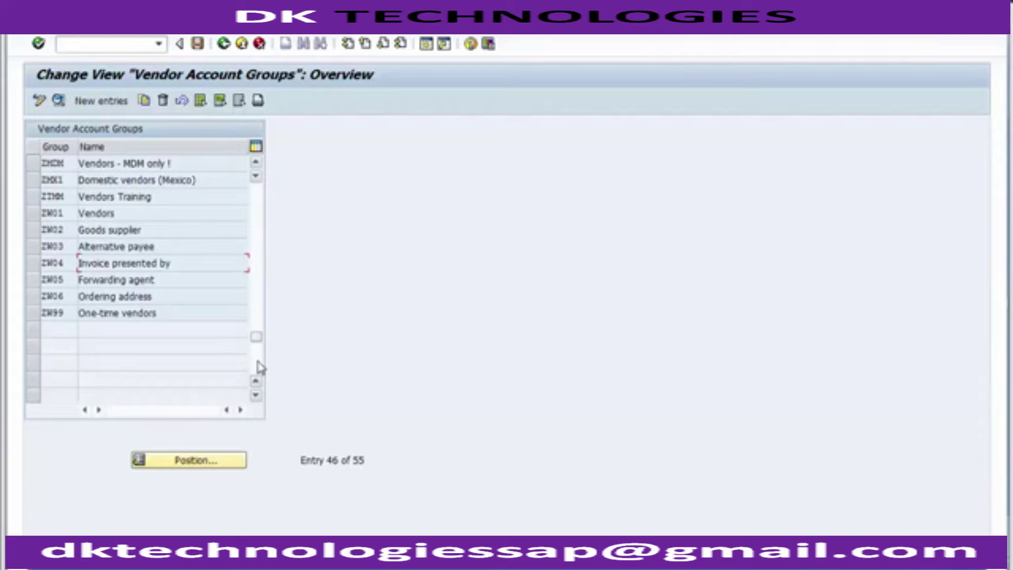
{"action": "left_click", "coordinate": [180, 315]}
{"action": "left_click", "coordinate": [184, 181]}
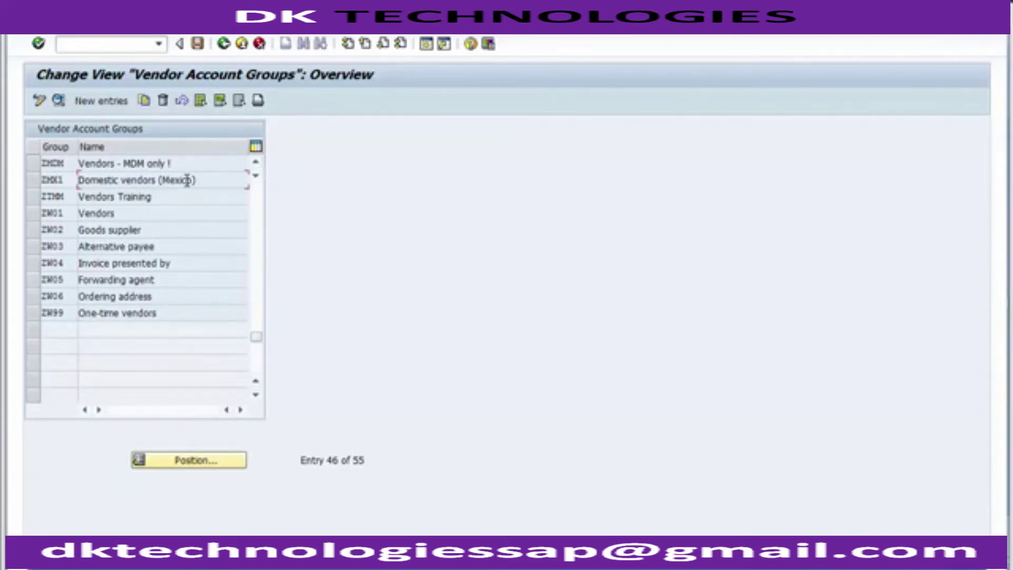
{"action": "left_click", "coordinate": [167, 199]}
{"action": "left_click", "coordinate": [224, 44]}
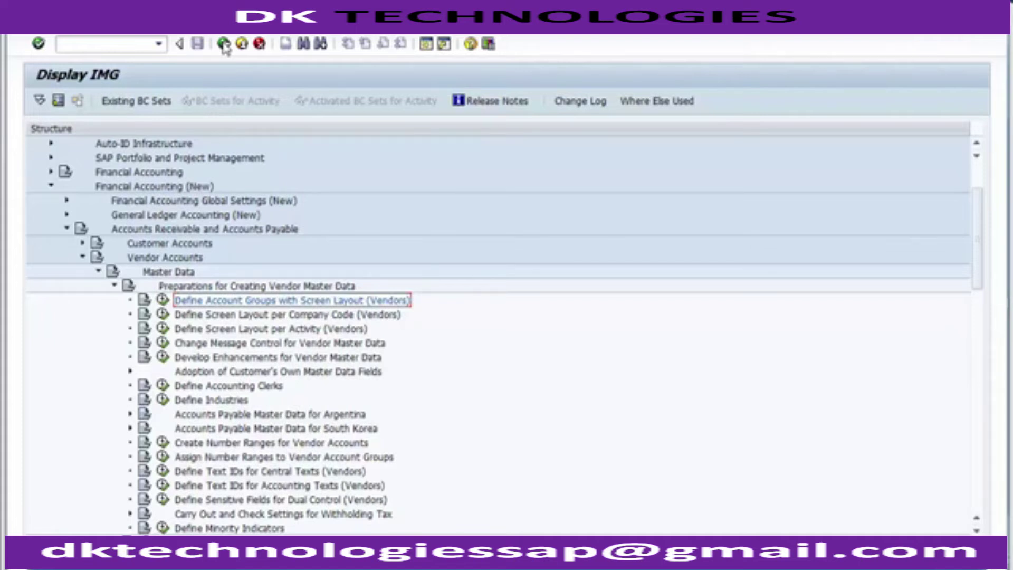
Step: Create a new vendor account group SERV named Service Vendor Group and open its General data field status
{"action": "left_click", "coordinate": [165, 303]}
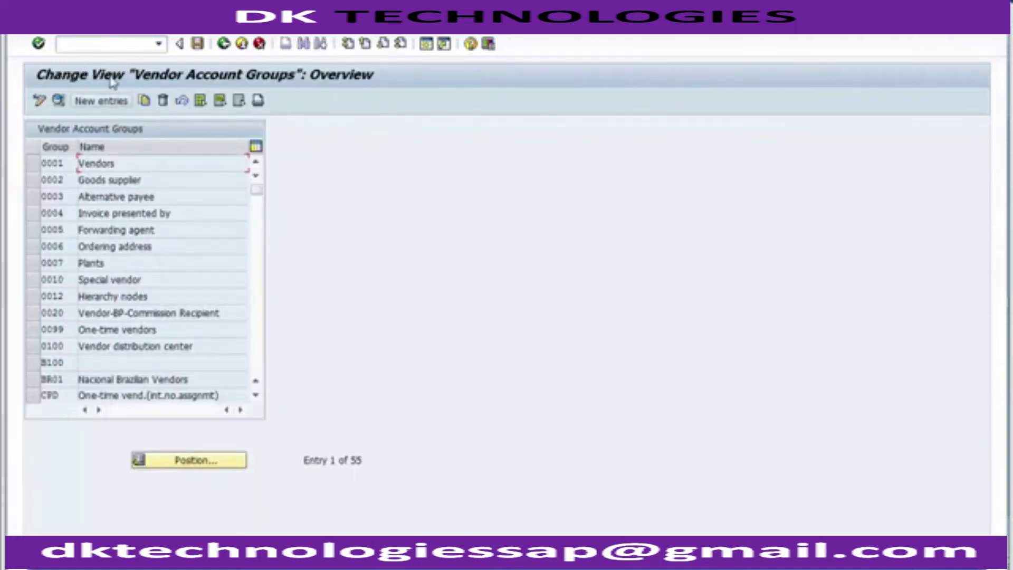
{"action": "left_click", "coordinate": [110, 102]}
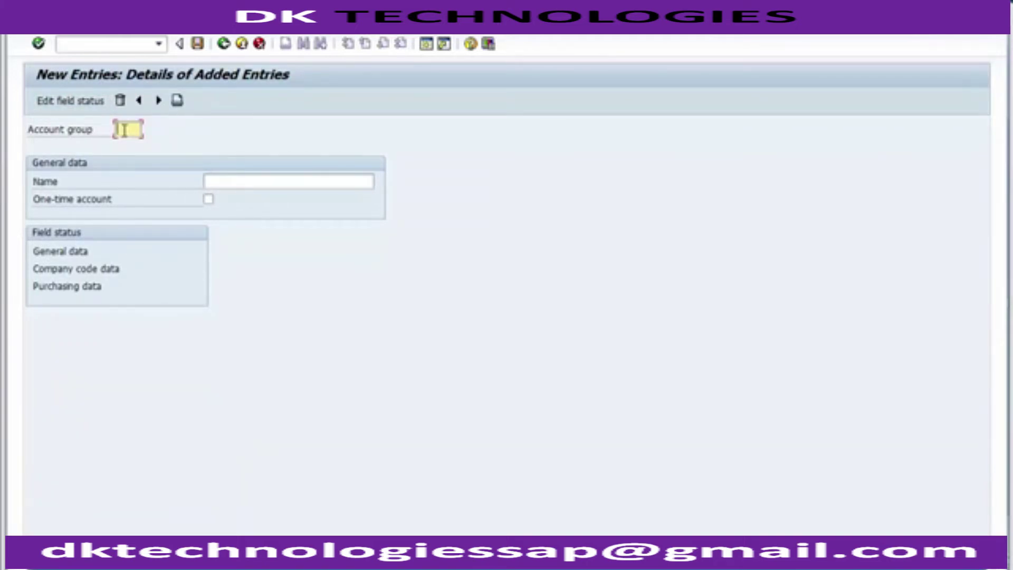
{"action": "type", "text": "Sfen"}
{"action": "key", "text": "BackSpace"}
{"action": "key", "text": "BackSpace"}
{"action": "key", "text": "BackSpace"}
{"action": "type", "text": "erv"}
{"action": "left_click", "coordinate": [241, 181]}
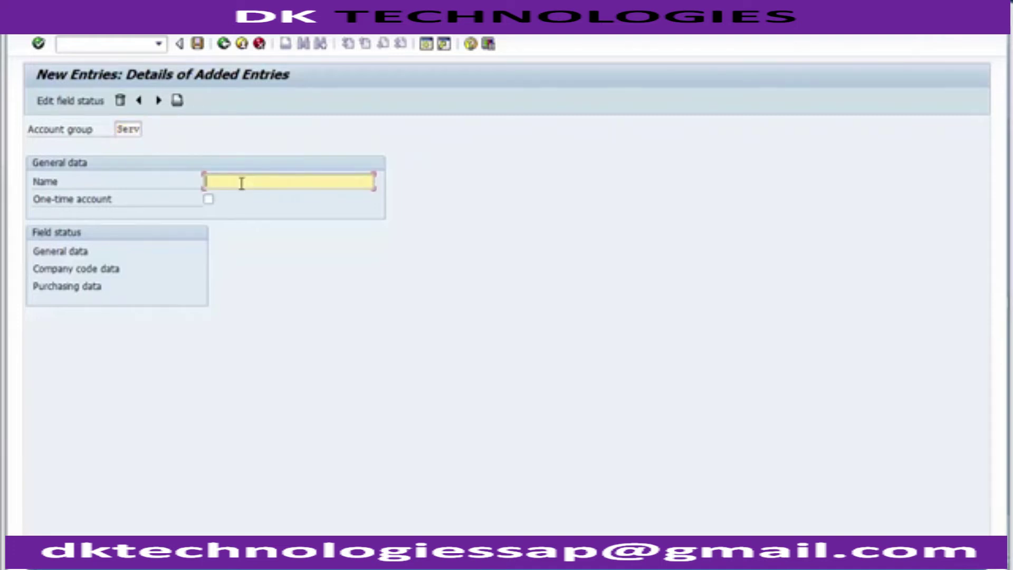
{"action": "type", "text": "Service Vendor Group"}
{"action": "double_click", "coordinate": [78, 252]}
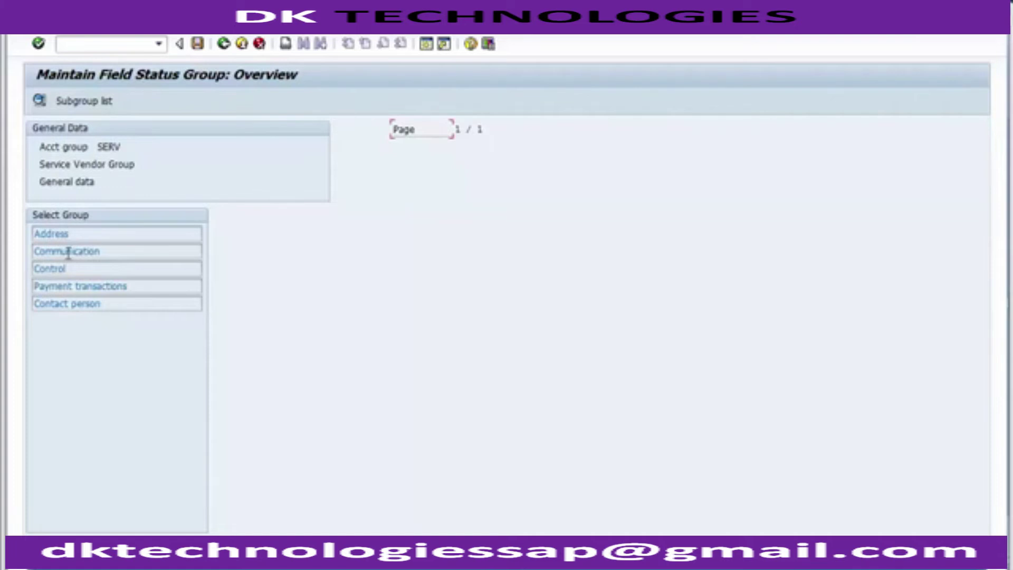
Step: Try the required-entry status for Contact Persons, restore optional entry and return to the field status group overview
{"action": "double_click", "coordinate": [69, 304]}
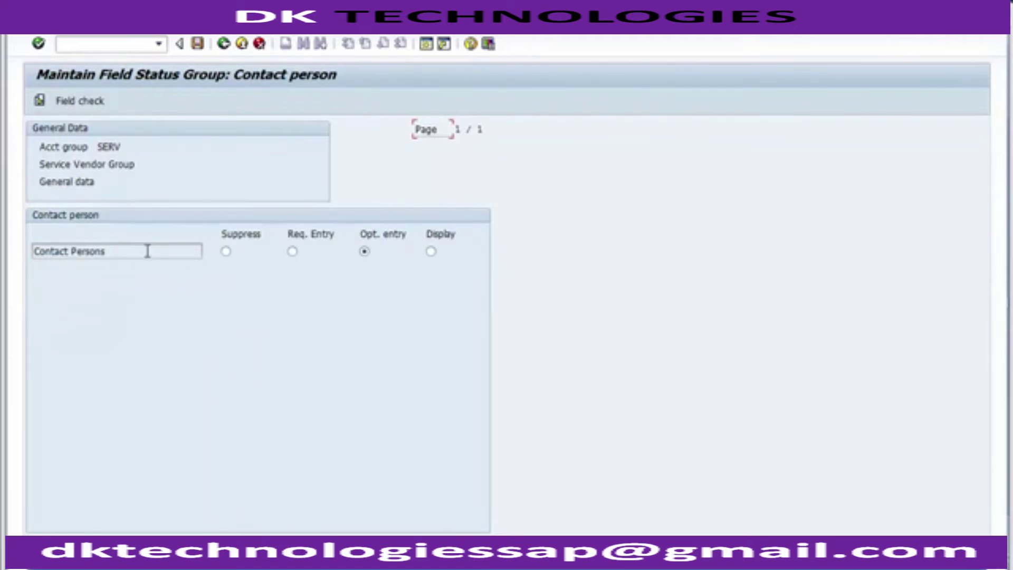
{"action": "left_click", "coordinate": [293, 255]}
{"action": "left_click", "coordinate": [363, 251]}
{"action": "left_click", "coordinate": [224, 42]}
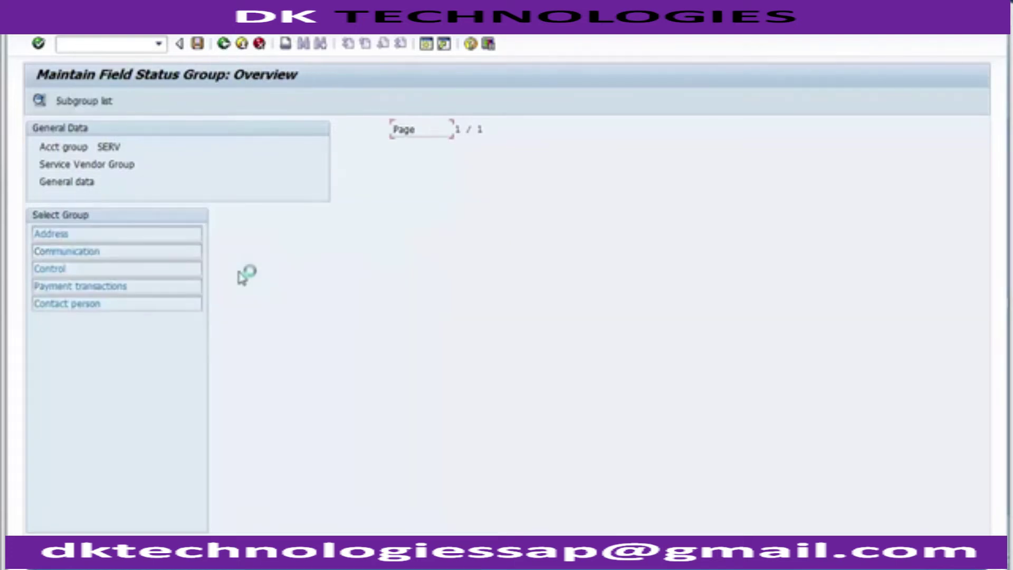
Step: Make Name 1 and Search term required entries in the Address field group and save under the FICO Configurations customizing request
{"action": "left_click", "coordinate": [91, 234]}
{"action": "double_click", "coordinate": [91, 235]}
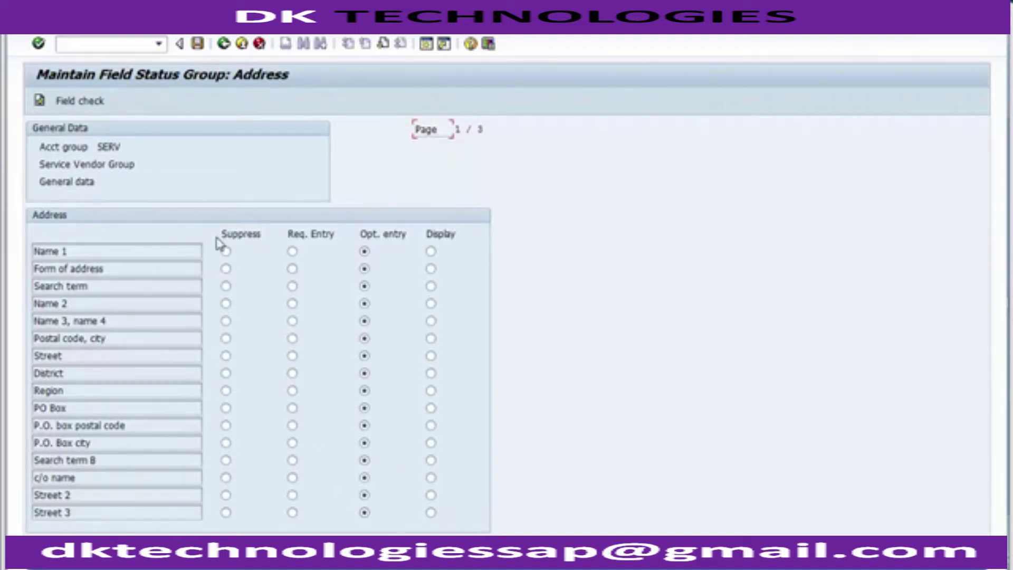
{"action": "left_click", "coordinate": [141, 247]}
{"action": "left_click", "coordinate": [293, 253]}
{"action": "left_click", "coordinate": [108, 288]}
{"action": "left_click", "coordinate": [293, 287]}
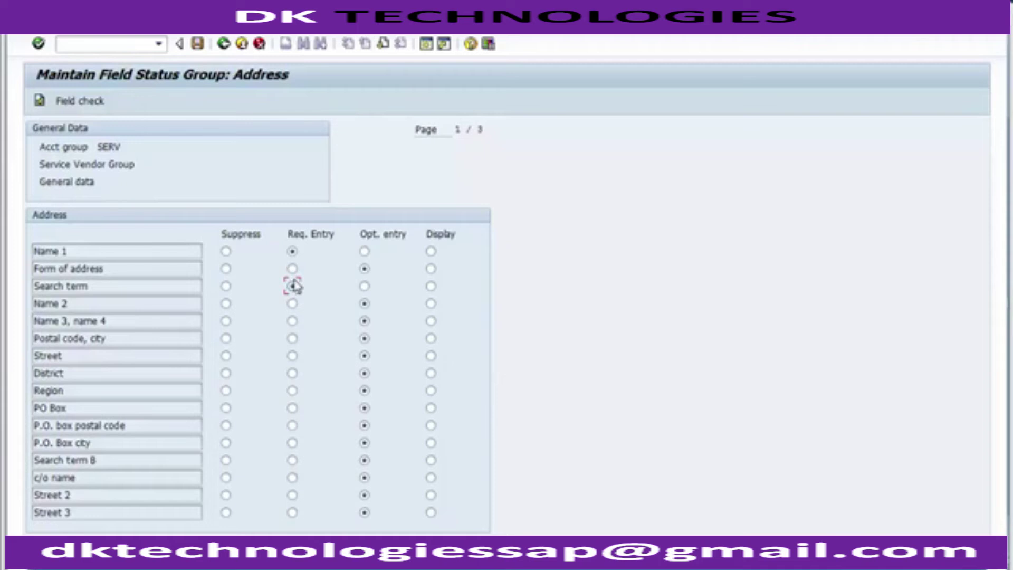
{"action": "left_click", "coordinate": [201, 50]}
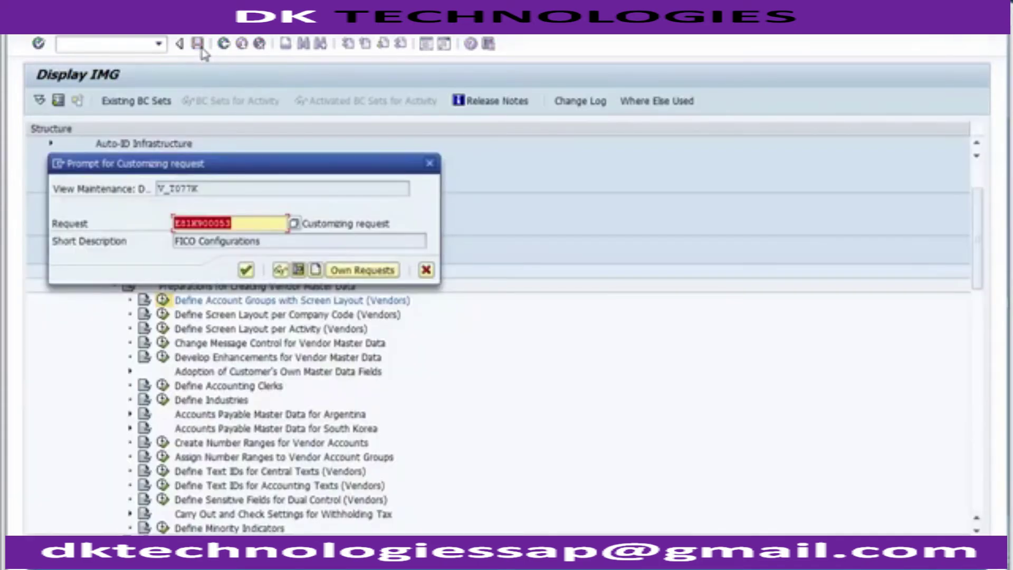
{"action": "left_click", "coordinate": [248, 273]}
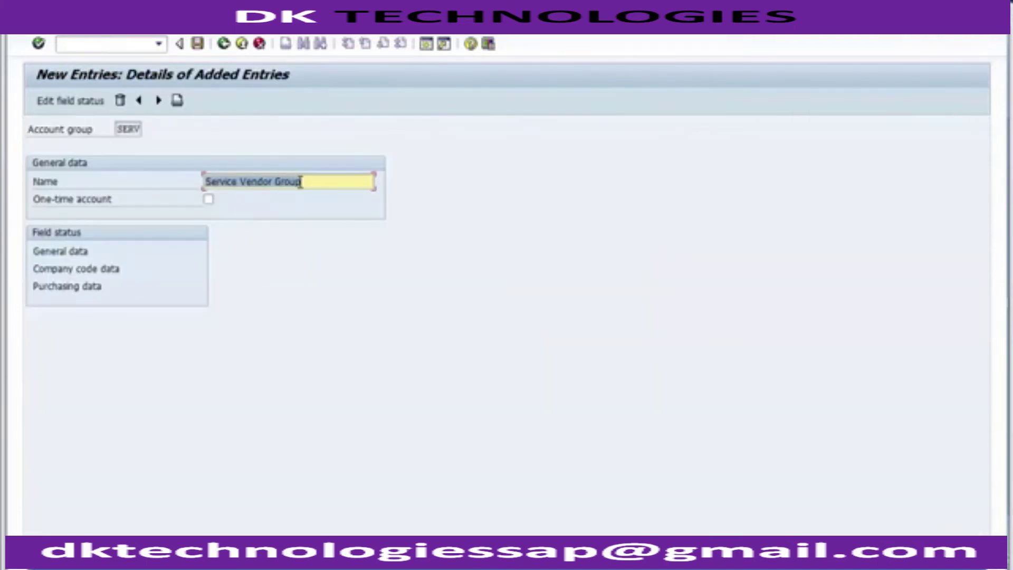
Step: Review the Address field statuses in the General data of account group SERV and return to the field status overview
{"action": "mouse_move", "coordinate": [309, 181]}
{"action": "left_mouse_down"}
{"action": "mouse_move", "coordinate": [205, 185]}
{"action": "mouse_move", "coordinate": [318, 181]}
{"action": "left_mouse_up"}
{"action": "left_click", "coordinate": [80, 254]}
{"action": "double_click", "coordinate": [80, 254]}
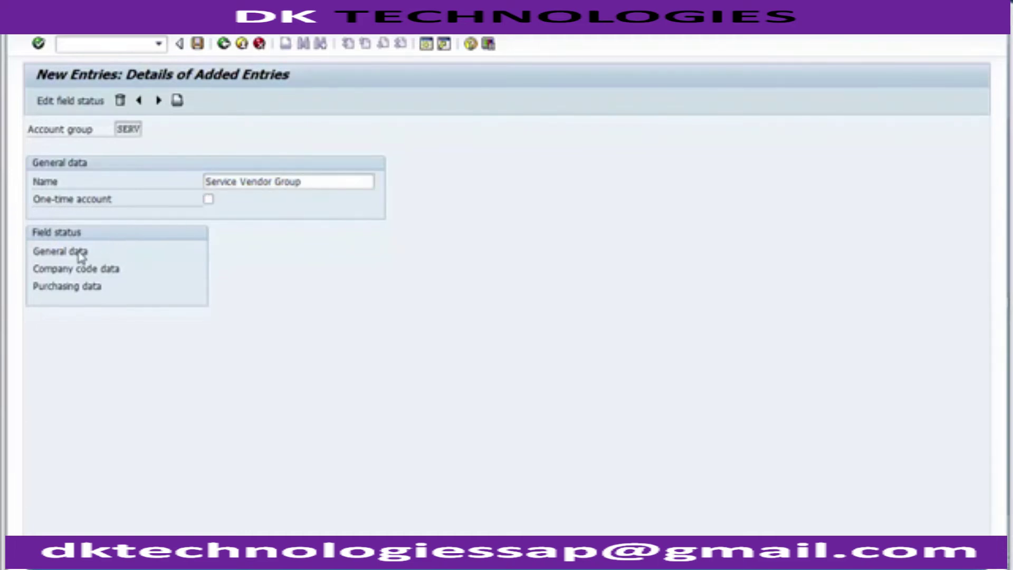
{"action": "double_click", "coordinate": [74, 235]}
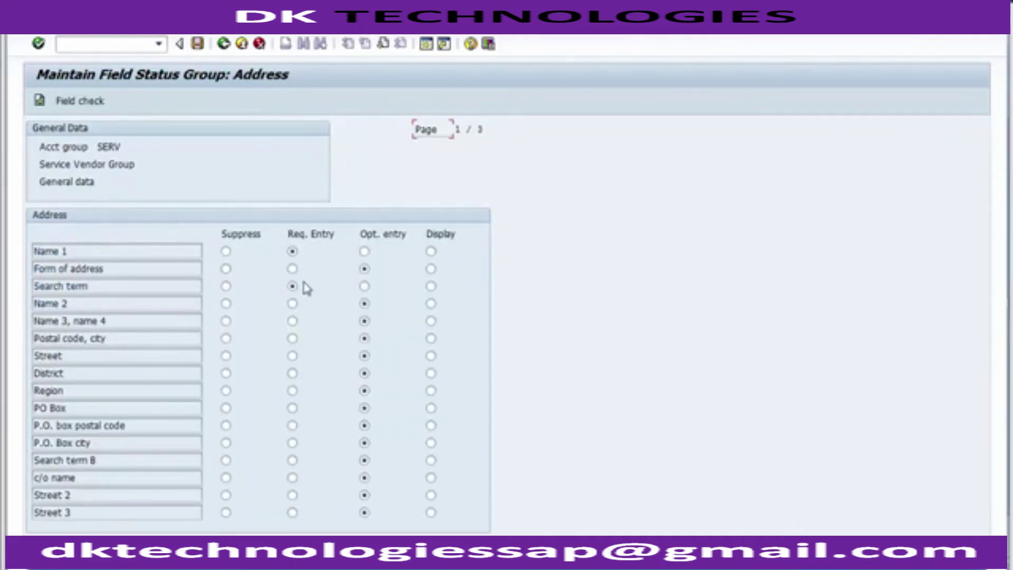
{"action": "left_click", "coordinate": [225, 45]}
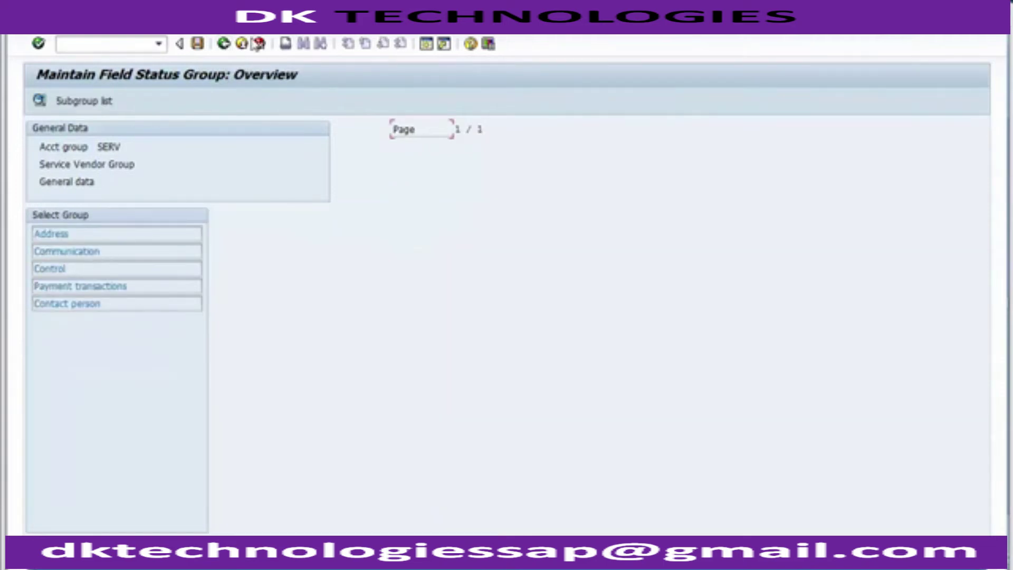
Step: Try required entry for Language and Mobile Telephone in the Communication group, restore optional entry and return to the account group details
{"action": "double_click", "coordinate": [61, 253]}
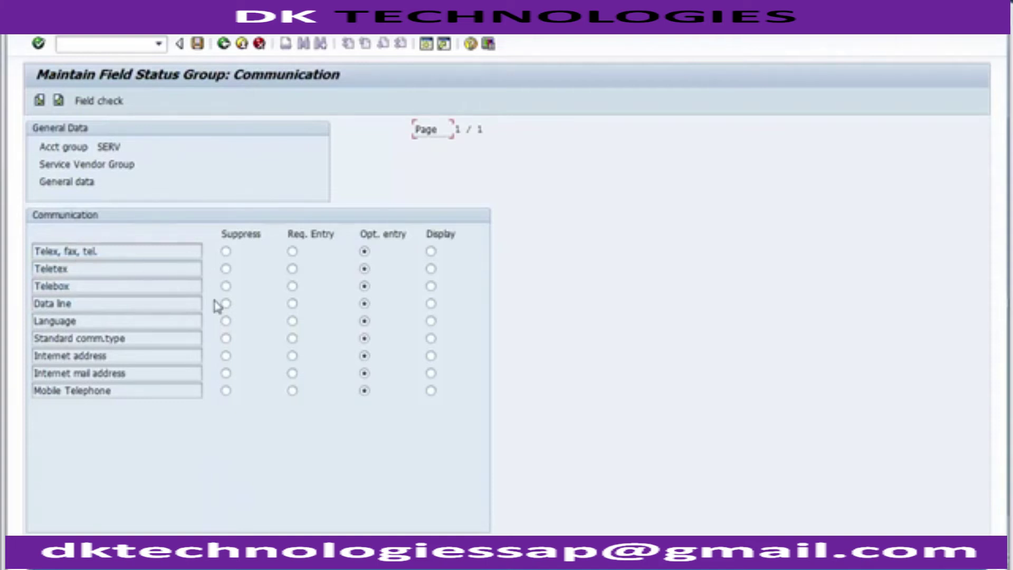
{"action": "left_click", "coordinate": [159, 325]}
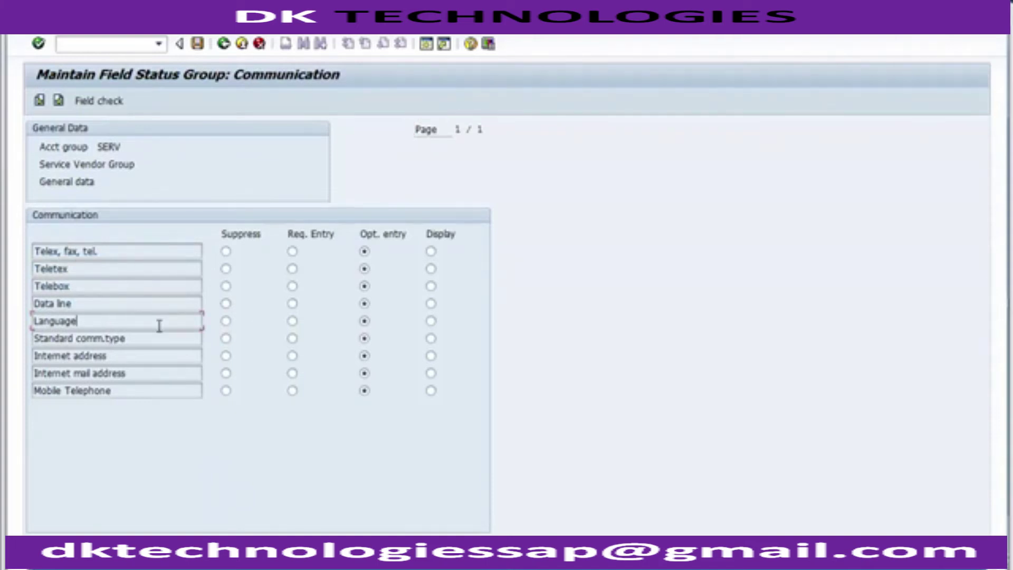
{"action": "left_click", "coordinate": [292, 322]}
{"action": "left_click", "coordinate": [363, 321]}
{"action": "left_click", "coordinate": [292, 391]}
{"action": "left_click", "coordinate": [365, 392]}
{"action": "left_click", "coordinate": [221, 44]}
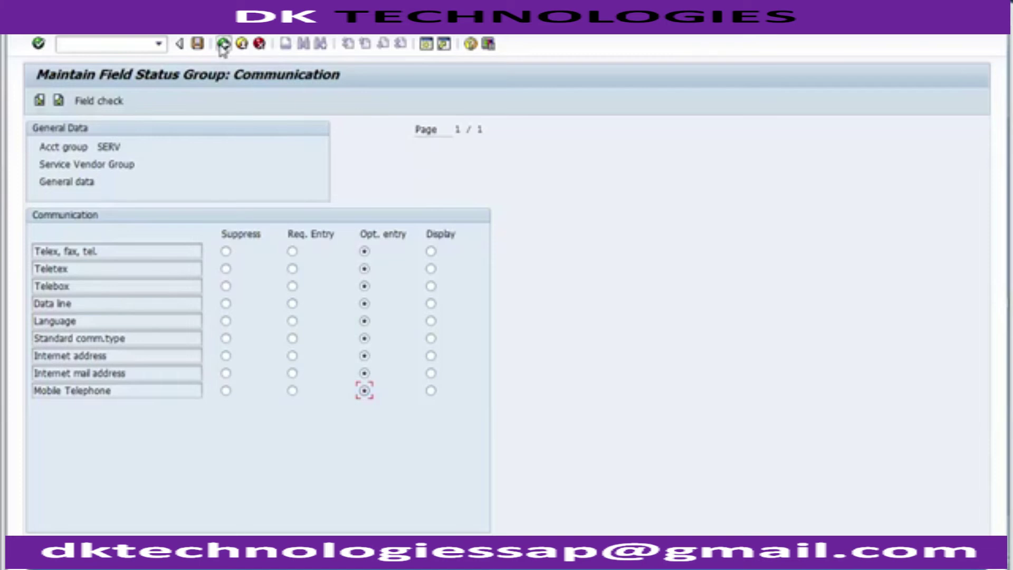
{"action": "left_click", "coordinate": [221, 44]}
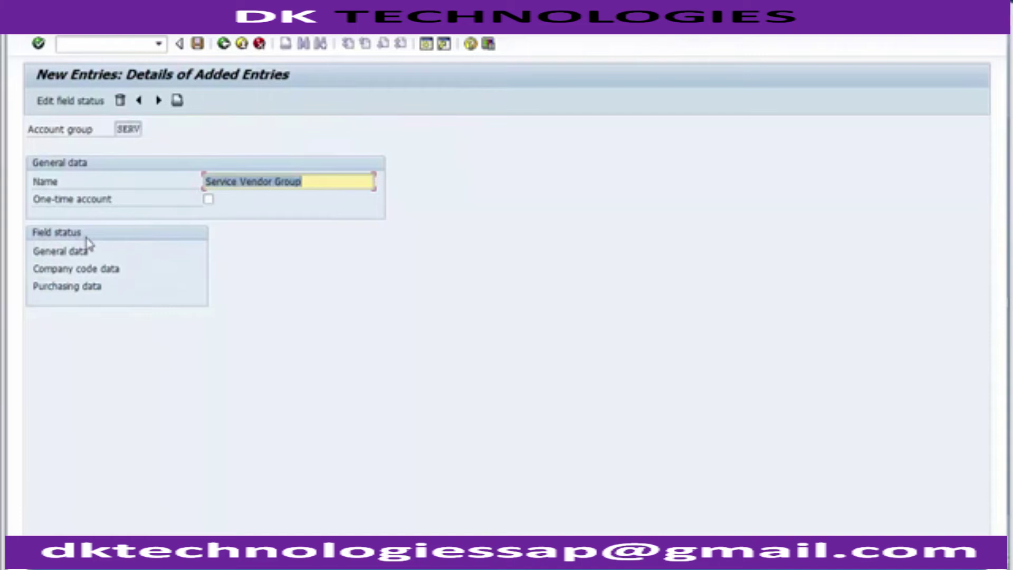
Step: Make Reconciliation account a required entry in the Account management group of SERV's Company code data
{"action": "left_click", "coordinate": [77, 254]}
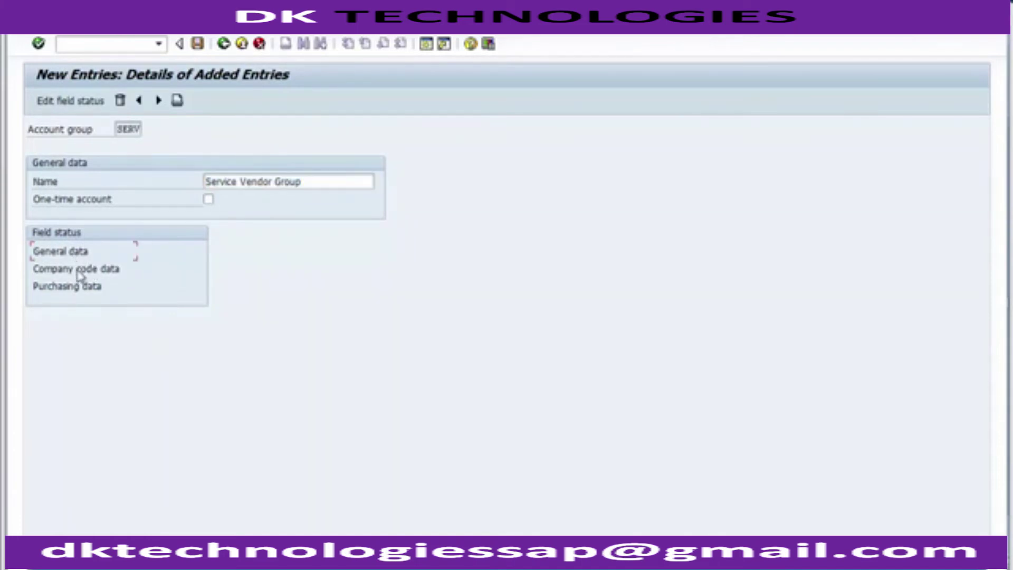
{"action": "double_click", "coordinate": [80, 270]}
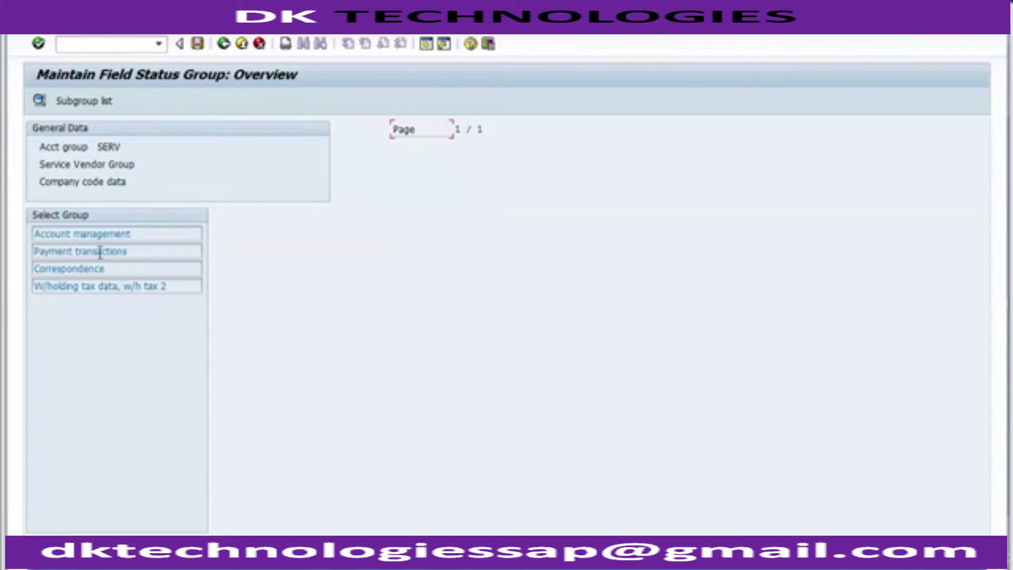
{"action": "left_click", "coordinate": [79, 236]}
{"action": "left_click", "coordinate": [79, 238]}
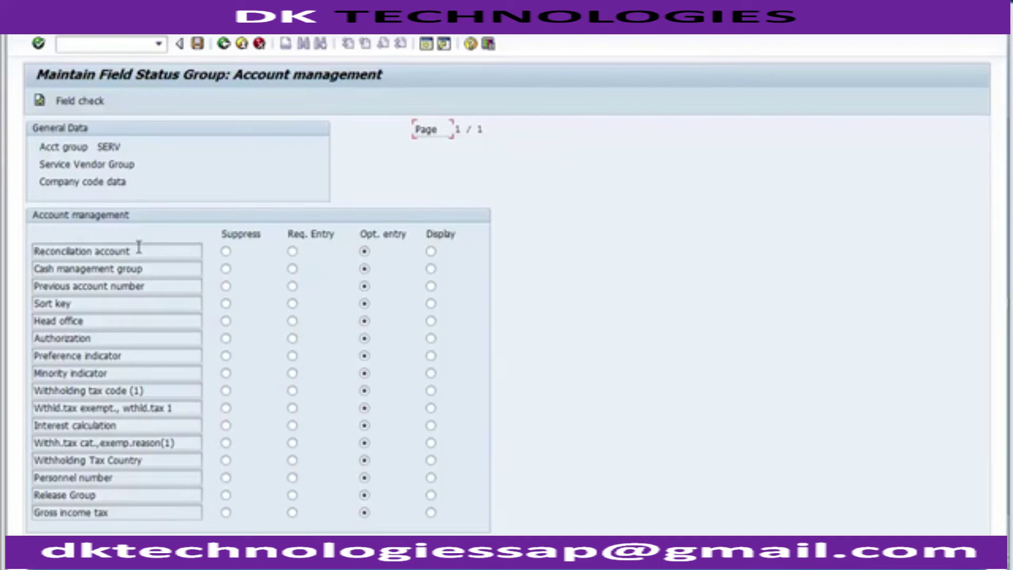
{"action": "left_click", "coordinate": [293, 252]}
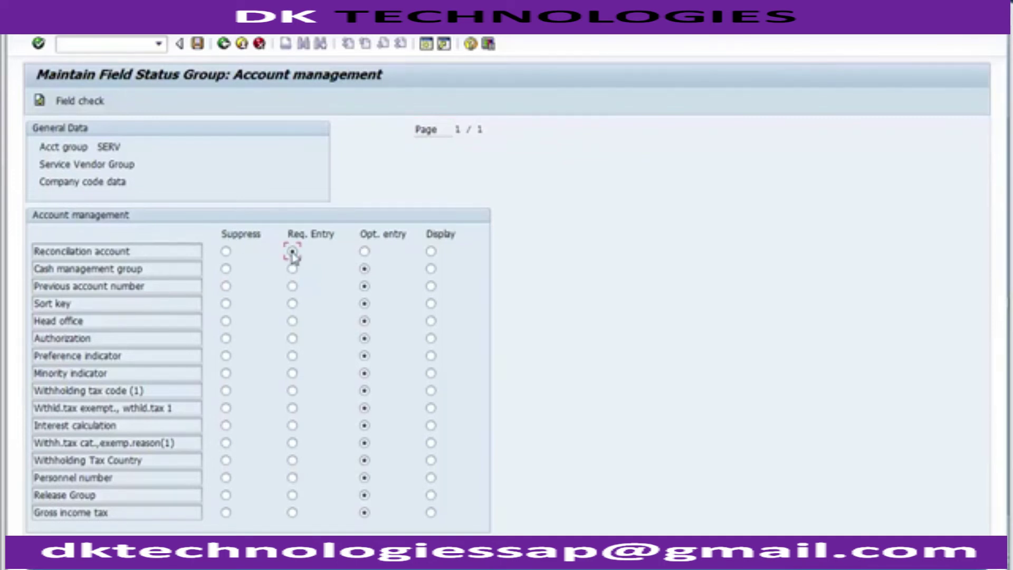
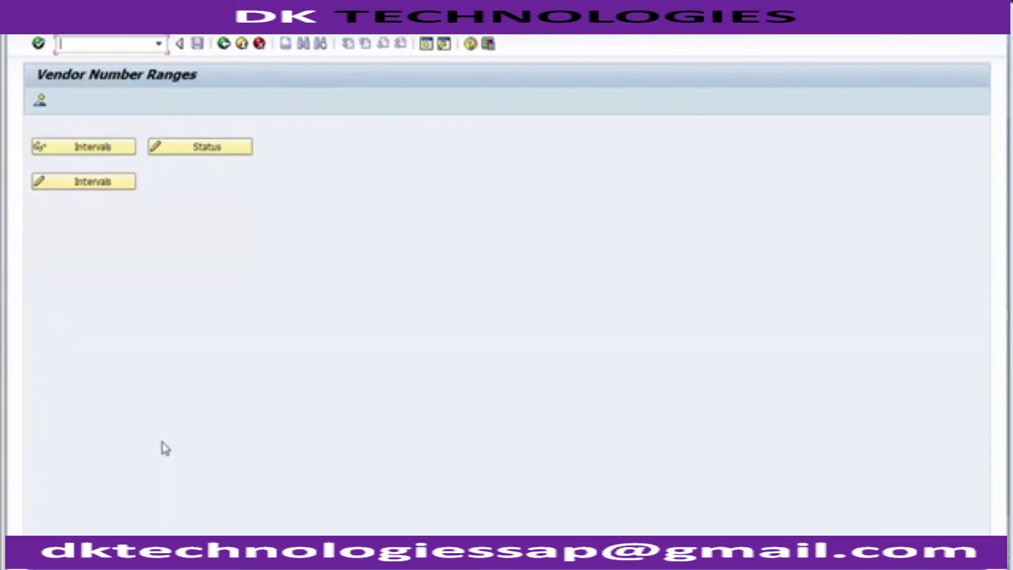
Step: Examine the existing vendor number range intervals in display mode and return to the Vendor Number Ranges start screen
{"action": "left_click", "coordinate": [84, 149]}
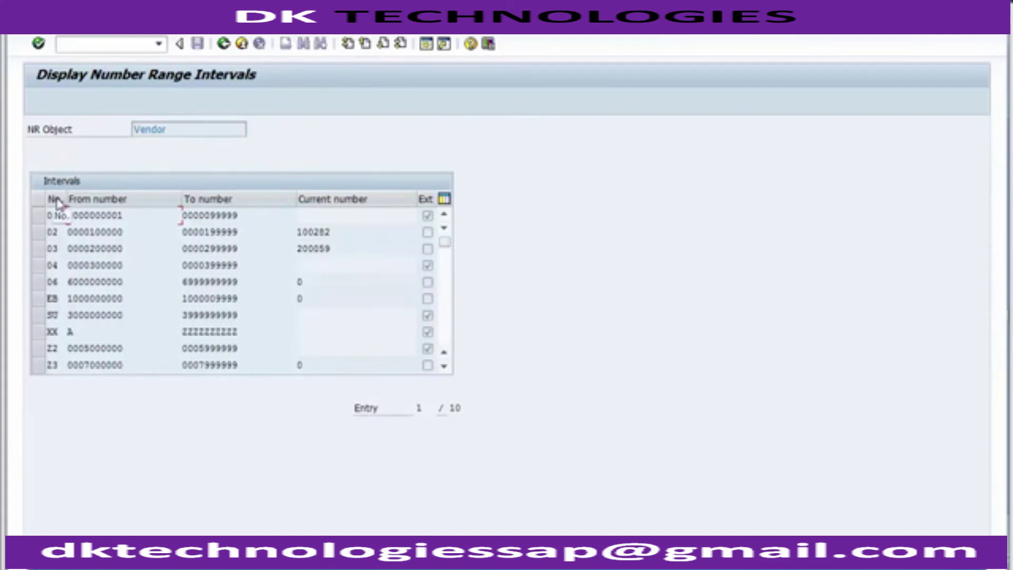
{"action": "double_click", "coordinate": [58, 282]}
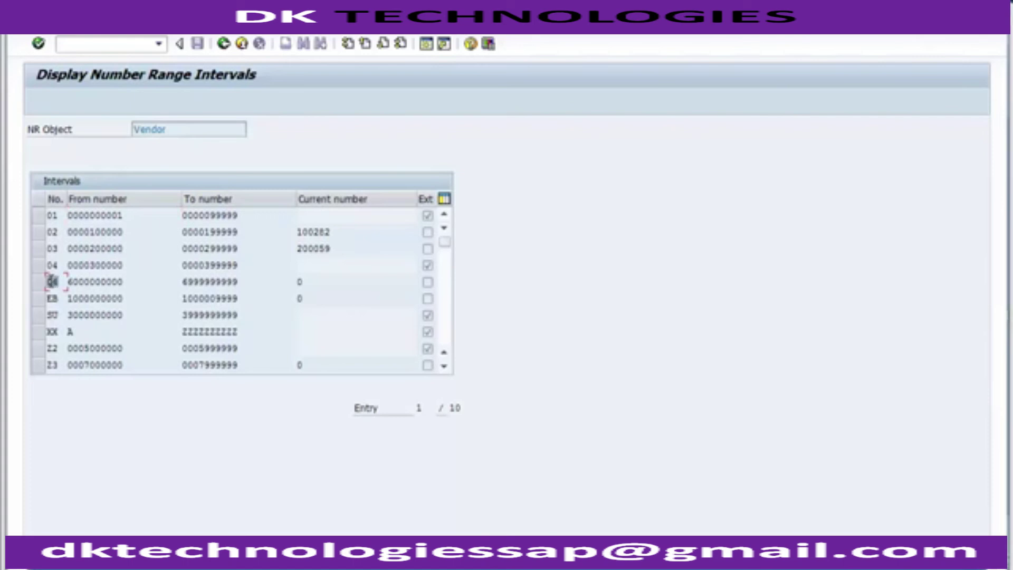
{"action": "left_click", "coordinate": [83, 215]}
{"action": "left_click_drag", "start_coordinate": [83, 214], "coordinate": [221, 221]}
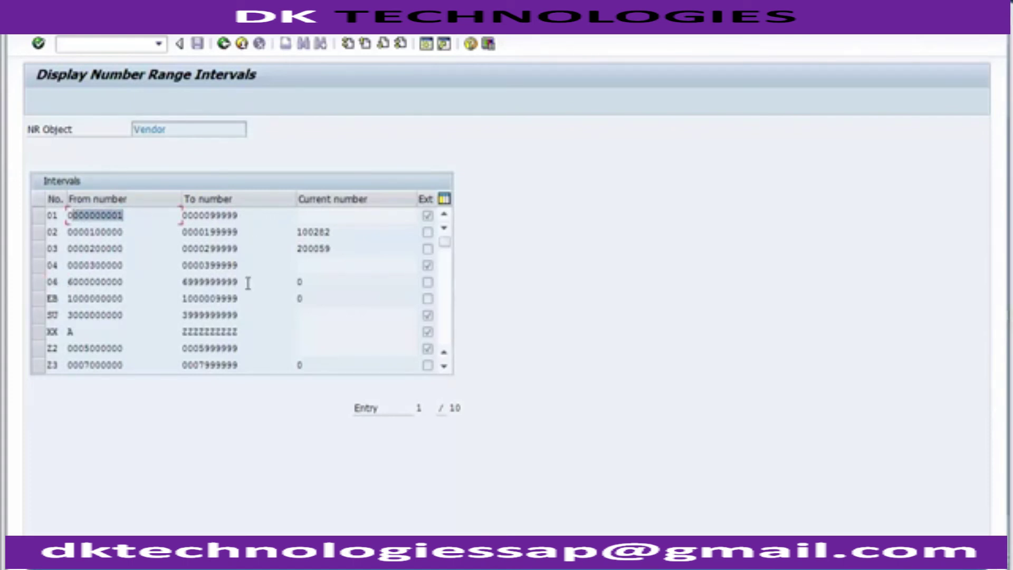
{"action": "left_click", "coordinate": [59, 281]}
{"action": "left_click_drag", "start_coordinate": [59, 281], "coordinate": [48, 282]}
{"action": "left_click", "coordinate": [70, 281]}
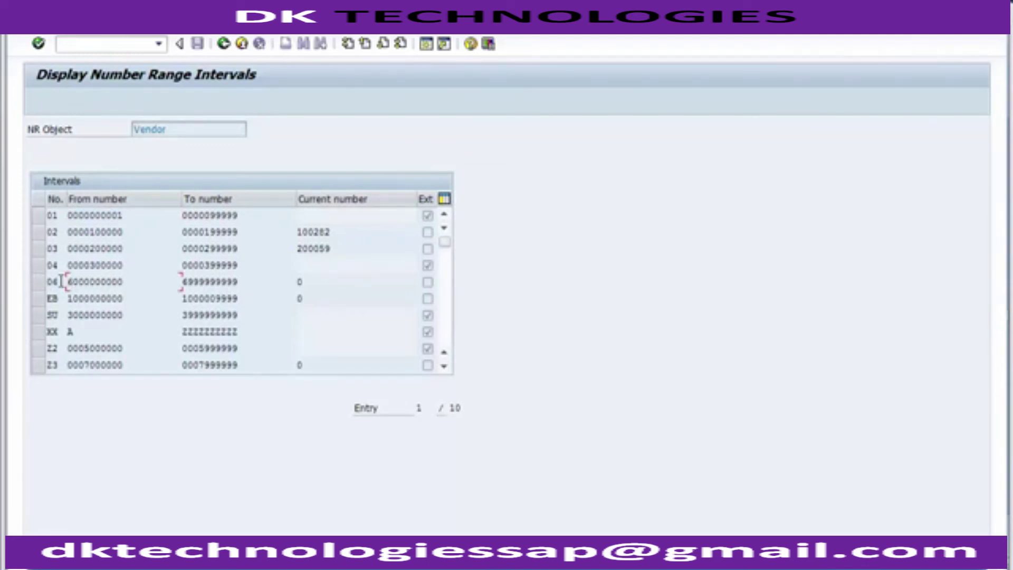
{"action": "left_click_drag", "start_coordinate": [58, 281], "coordinate": [47, 282]}
{"action": "left_click", "coordinate": [223, 48]}
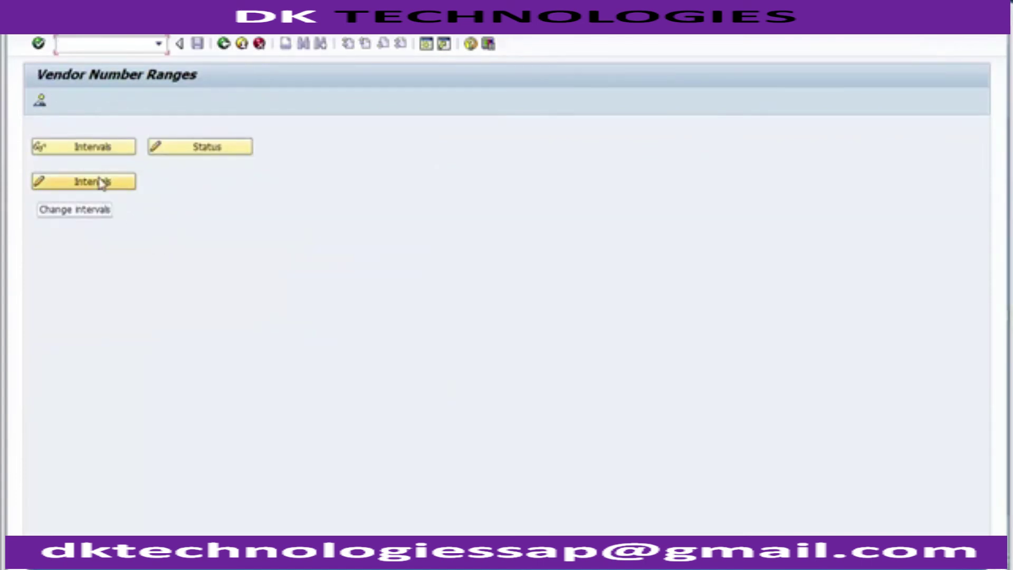
Step: Start a new vendor number range interval in change mode, check the existing ranges and give it number 07
{"action": "left_click", "coordinate": [101, 182]}
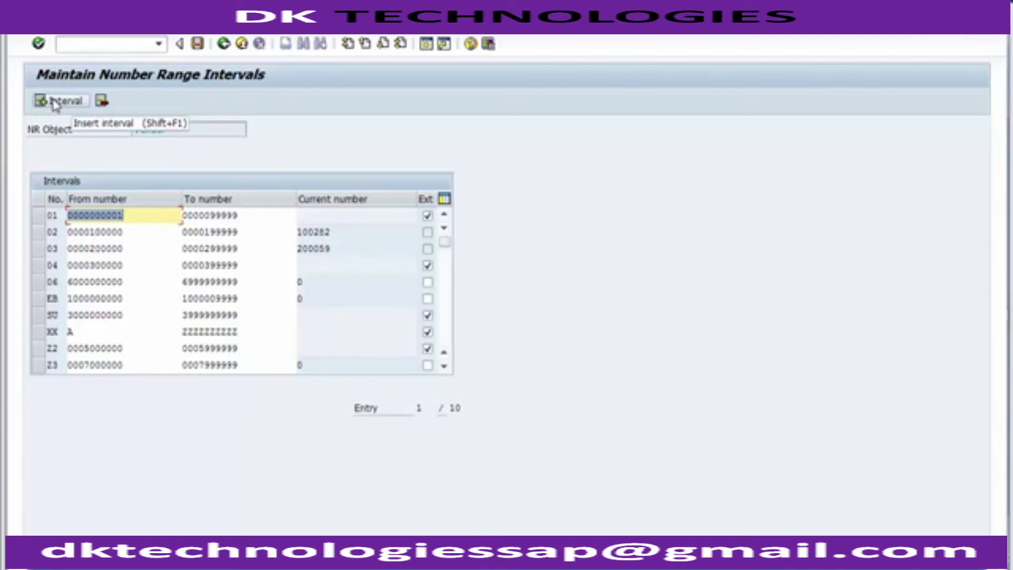
{"action": "left_click", "coordinate": [61, 108]}
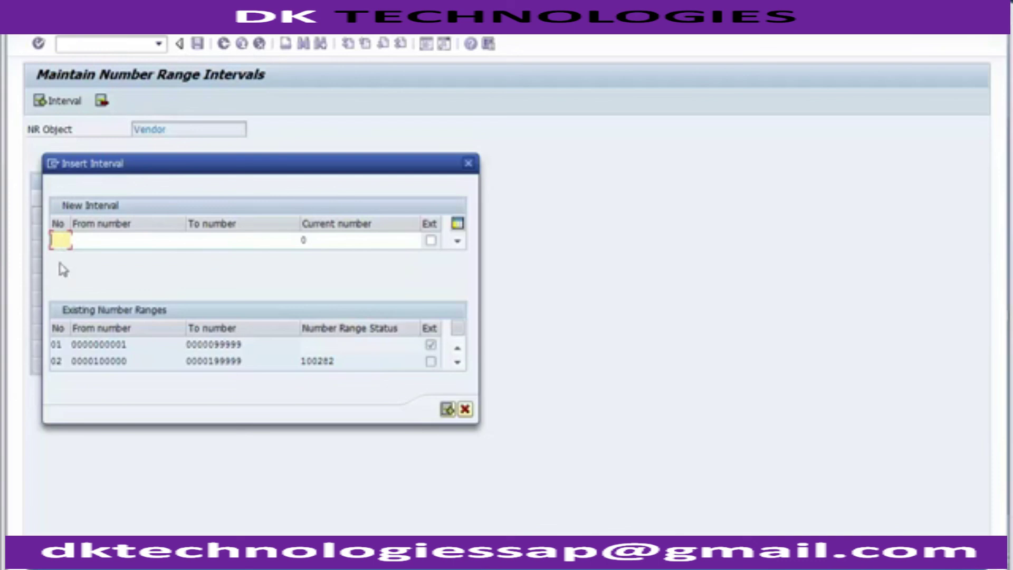
{"action": "left_click", "coordinate": [54, 346]}
{"action": "left_click", "coordinate": [62, 241]}
{"action": "type", "text": "01"}
{"action": "key", "text": "Tab"}
{"action": "left_click", "coordinate": [62, 344]}
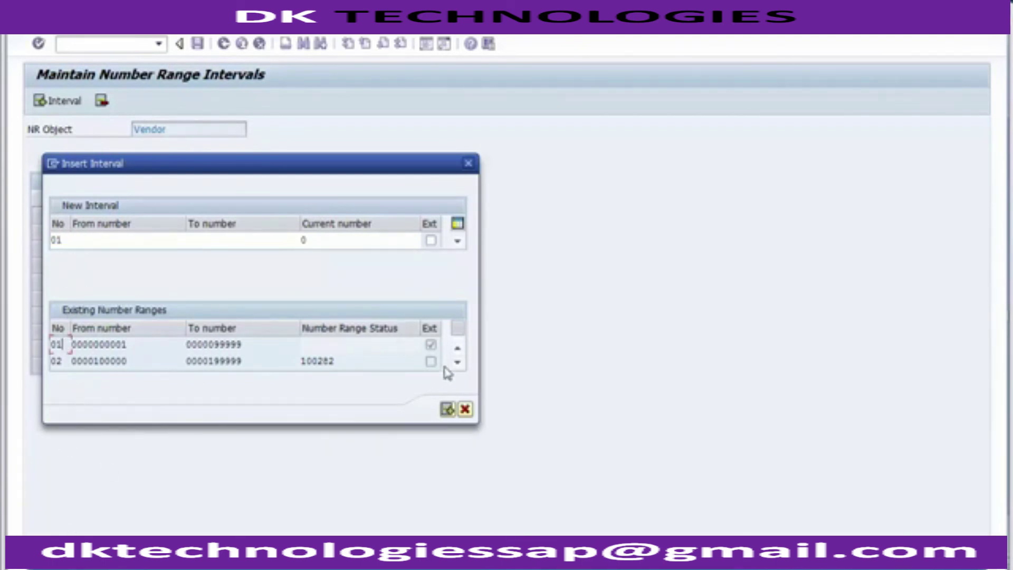
{"action": "left_click", "coordinate": [457, 362]}
{"action": "left_click", "coordinate": [457, 362]}
{"action": "left_click", "coordinate": [457, 362]}
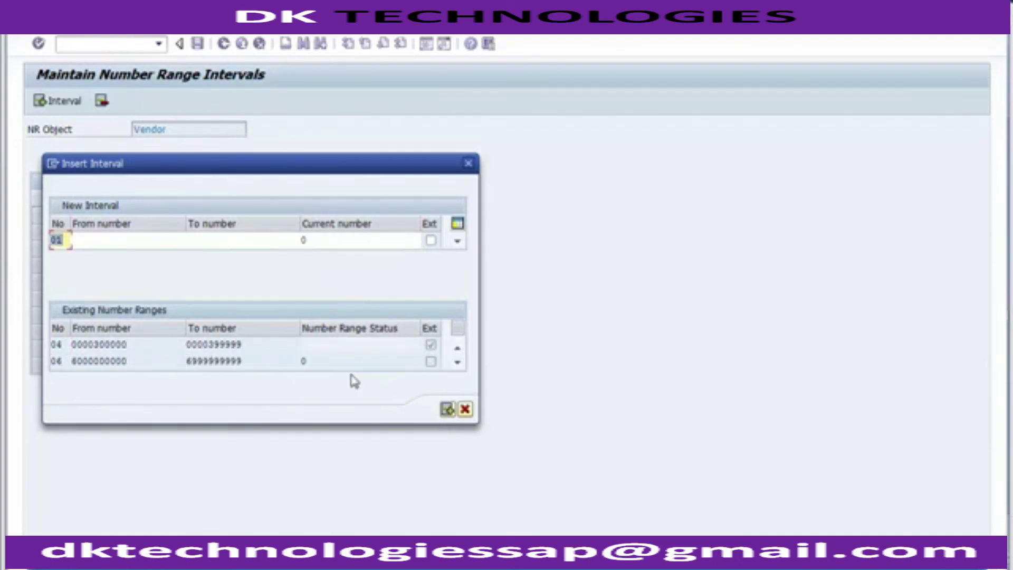
{"action": "left_click", "coordinate": [462, 366]}
{"action": "left_click", "coordinate": [457, 362]}
{"action": "type", "text": "0"}
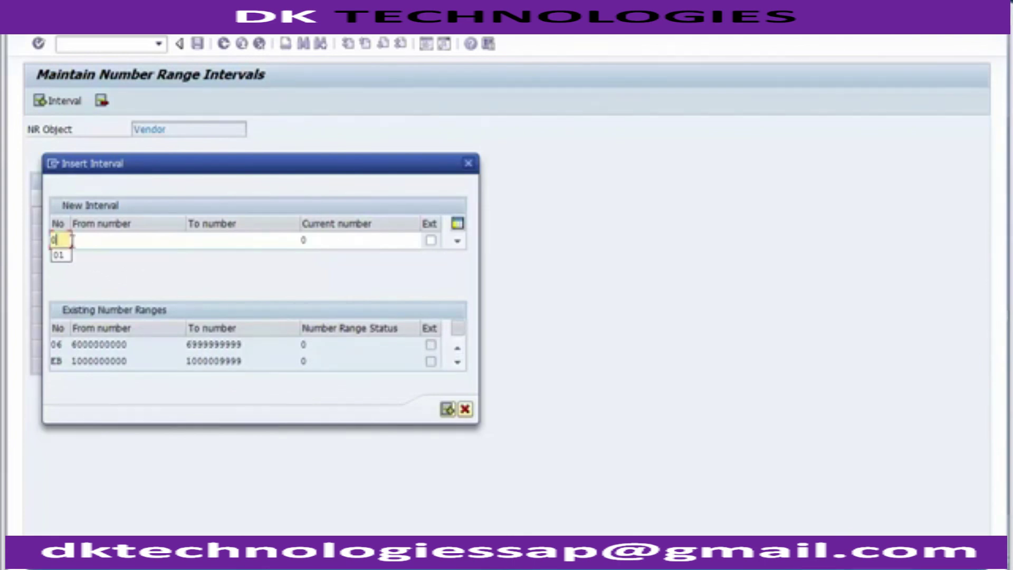
{"action": "type", "text": "7"}
Step: Try to insert interval 07 with the range 40000 to 40999 and compare it with existing interval 01
{"action": "left_click", "coordinate": [83, 240]}
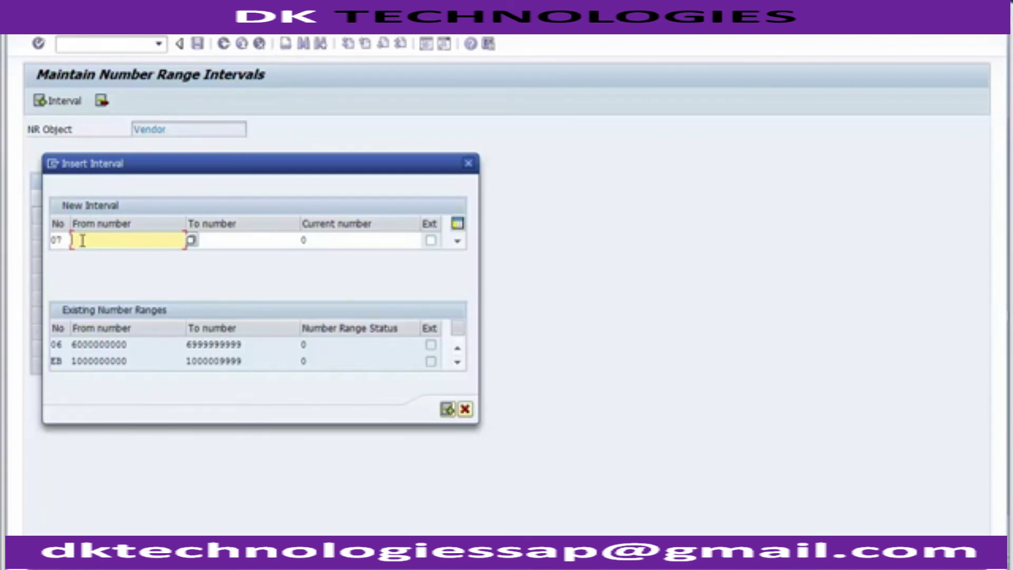
{"action": "type", "text": "40000"}
{"action": "left_click", "coordinate": [221, 241]}
{"action": "type", "text": "40999"}
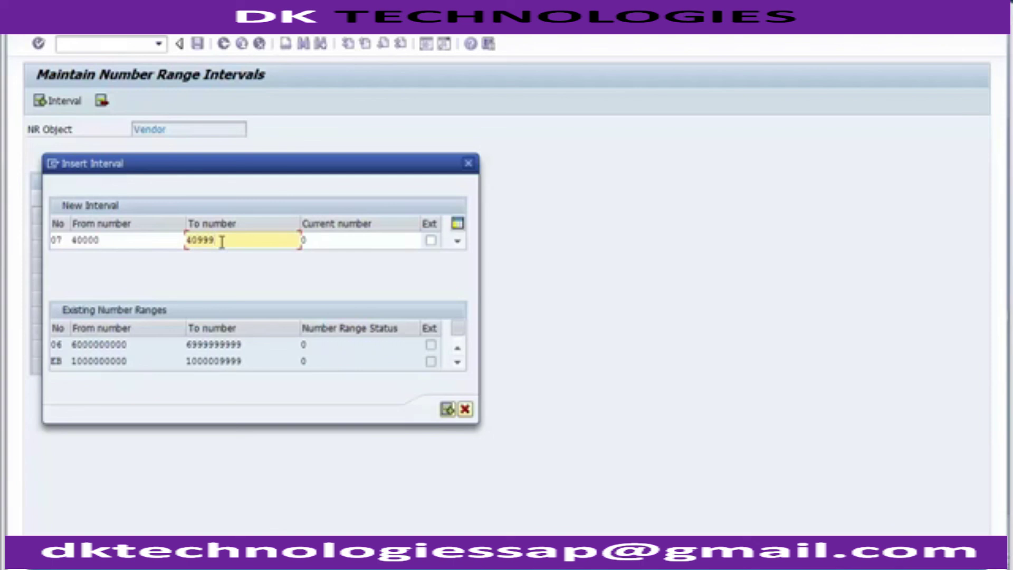
{"action": "left_click", "coordinate": [447, 410]}
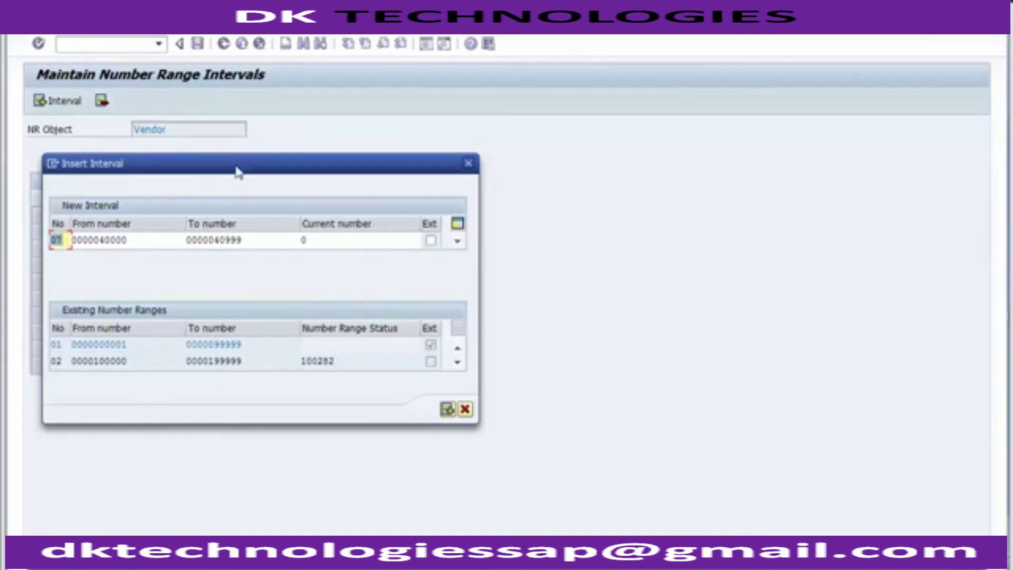
{"action": "left_click_drag", "start_coordinate": [98, 344], "coordinate": [247, 346]}
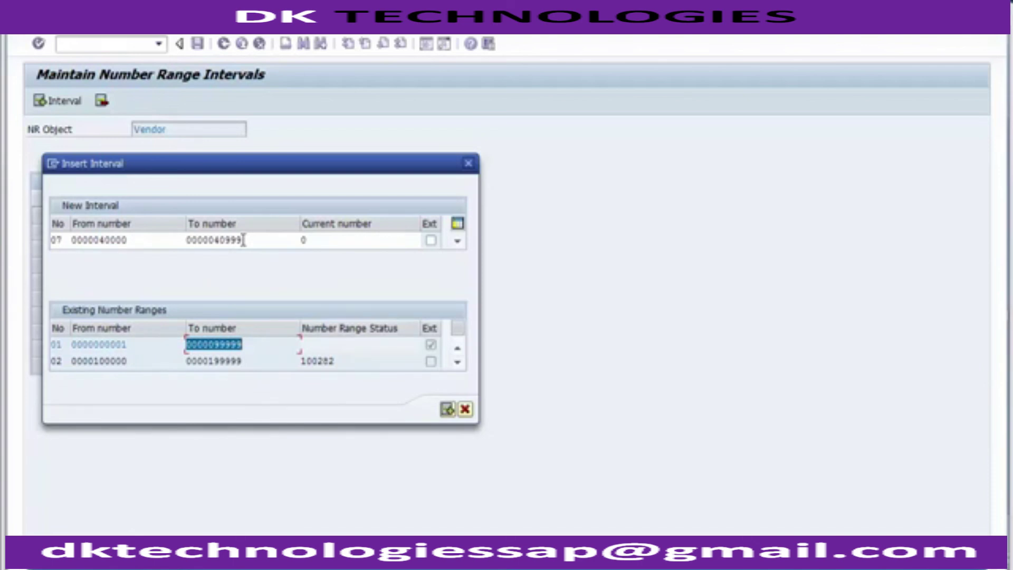
{"action": "left_click", "coordinate": [156, 240]}
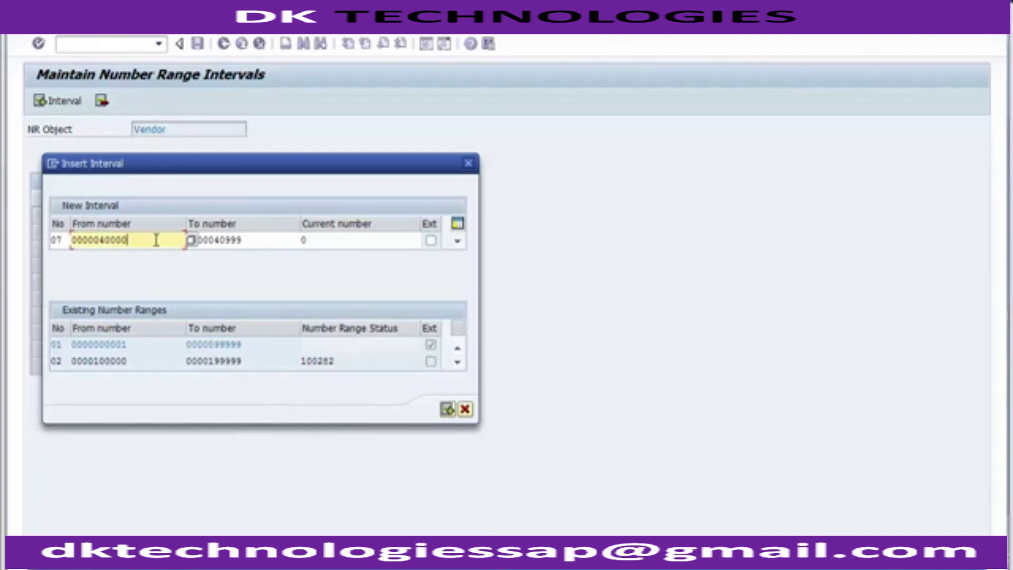
{"action": "key", "text": "Left"}
{"action": "key", "text": "Left"}
{"action": "key", "text": "Left"}
{"action": "key", "text": "Left"}
{"action": "key", "text": "Left"}
{"action": "key", "text": "BackSpace"}
{"action": "key", "text": "BackSpace"}
{"action": "key", "text": "Right"}
{"action": "key", "text": "Right"}
{"action": "key", "text": "Right"}
{"action": "key", "text": "Right"}
{"action": "key", "text": "Right"}
{"action": "type", "text": "00"}
{"action": "left_click", "coordinate": [266, 239]}
{"action": "key", "text": "BackSpace"}
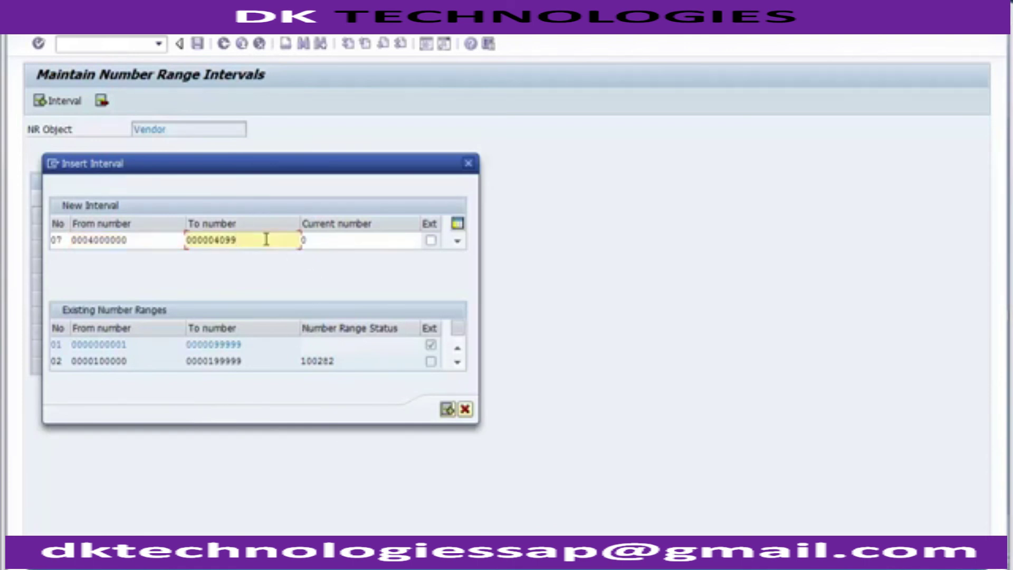
{"action": "type", "text": "9"}
{"action": "key", "text": "Left"}
{"action": "key", "text": "Left"}
{"action": "key", "text": "Left"}
{"action": "key", "text": "Left"}
{"action": "key", "text": "Left"}
{"action": "key", "text": "Left"}
{"action": "key", "text": "Left"}
{"action": "key", "text": "Right"}
{"action": "key", "text": "BackSpace"}
{"action": "key", "text": "BackSpace"}
{"action": "key", "text": "Right"}
{"action": "key", "text": "Right"}
{"action": "key", "text": "Right"}
{"action": "key", "text": "Right"}
{"action": "key", "text": "Right"}
{"action": "key", "text": "Right"}
{"action": "type", "text": "99"}
{"action": "left_click", "coordinate": [447, 411]}
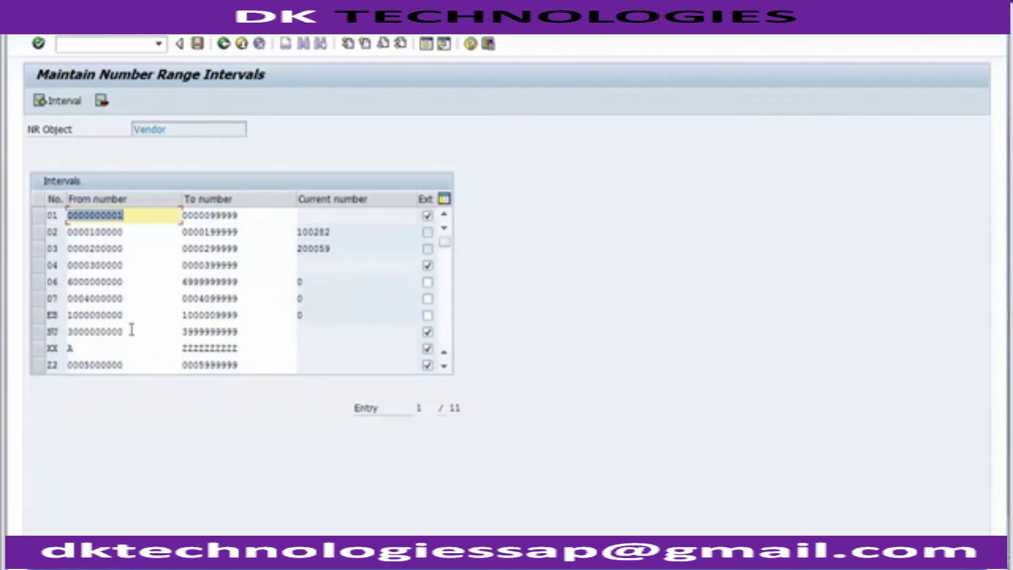
Step: Check the new interval 07 in the vendor interval list, save the number ranges and acknowledge the transport notice
{"action": "left_click", "coordinate": [39, 300]}
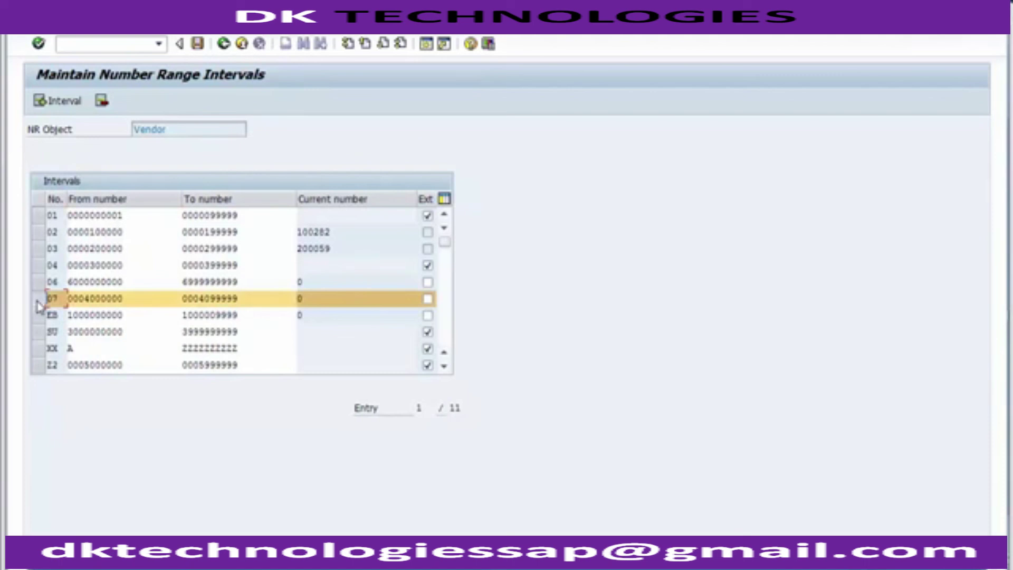
{"action": "left_click", "coordinate": [93, 299]}
{"action": "left_click", "coordinate": [204, 299]}
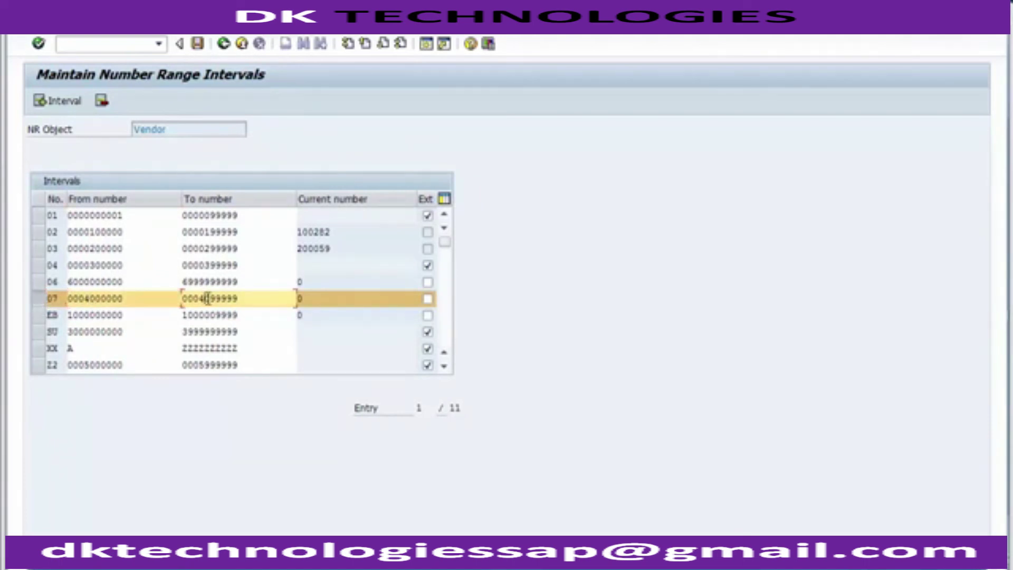
{"action": "left_click", "coordinate": [107, 299]}
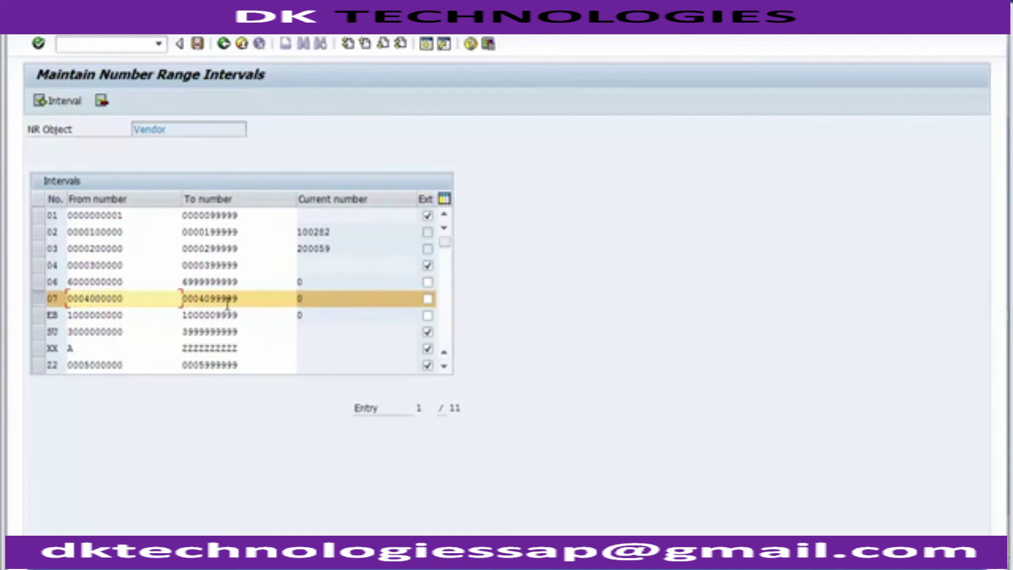
{"action": "left_click_drag", "start_coordinate": [85, 298], "coordinate": [123, 298]}
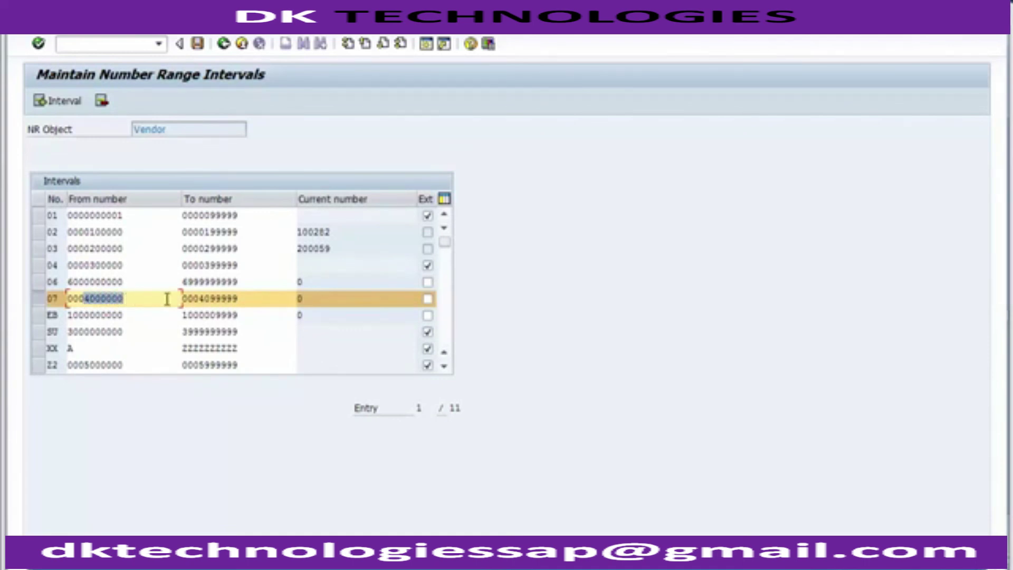
{"action": "left_click_drag", "start_coordinate": [197, 299], "coordinate": [243, 298]}
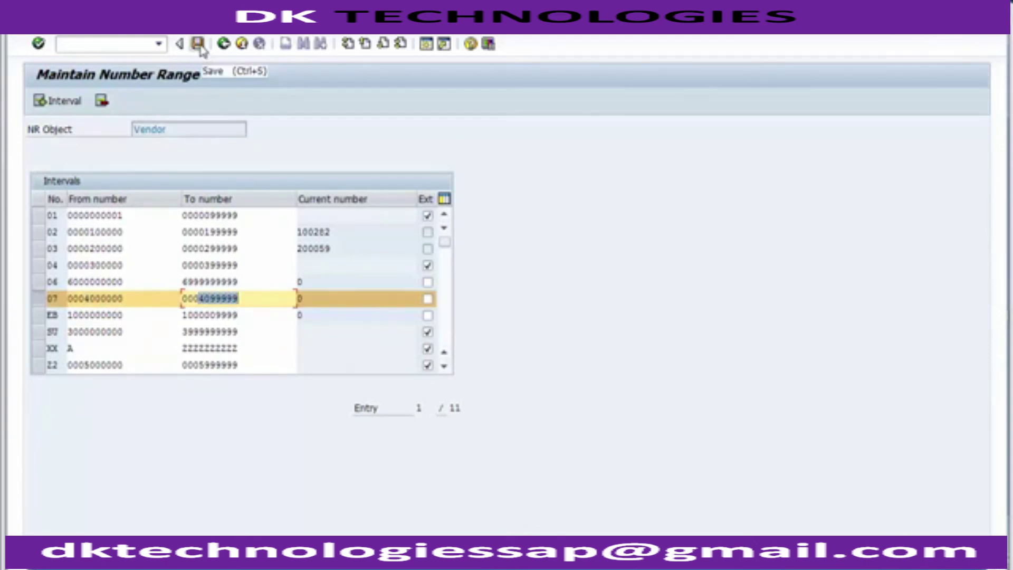
{"action": "left_click", "coordinate": [52, 299]}
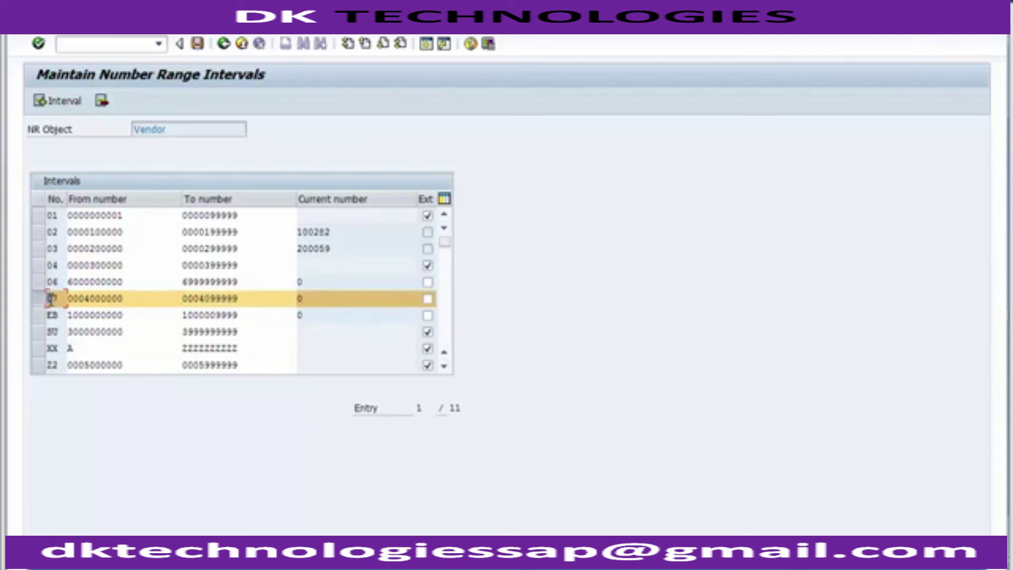
{"action": "left_click", "coordinate": [198, 44]}
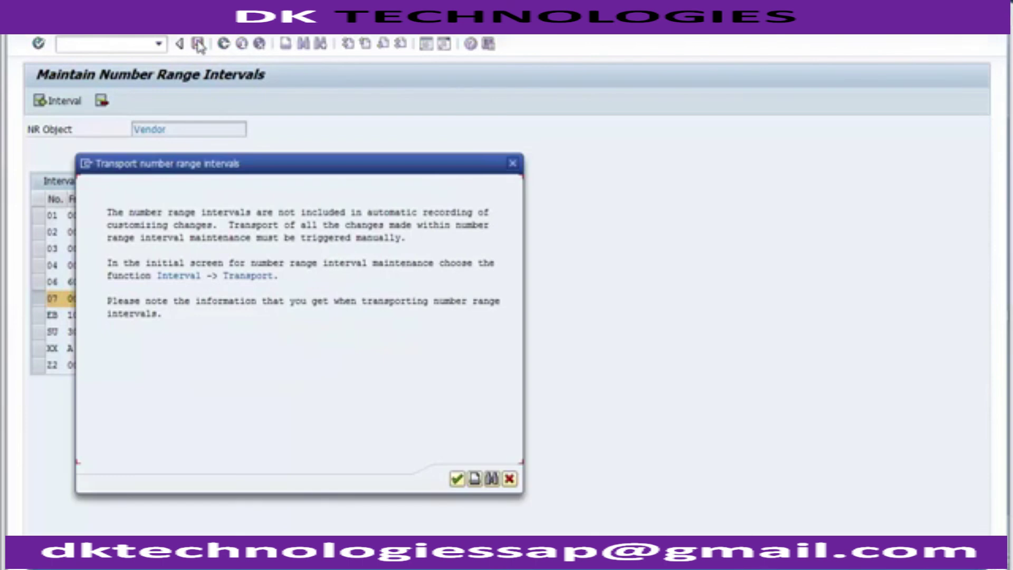
{"action": "left_click", "coordinate": [457, 479]}
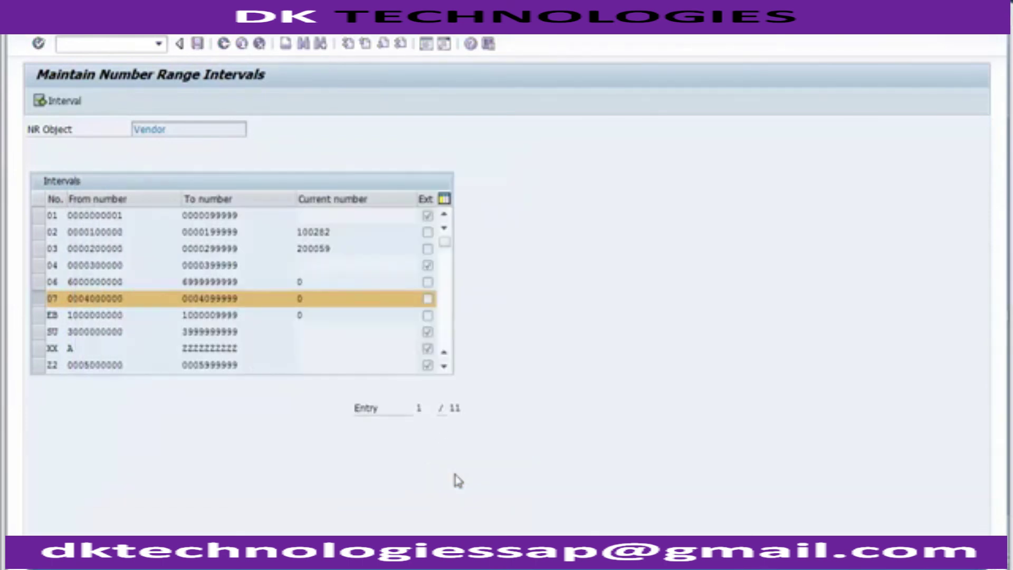